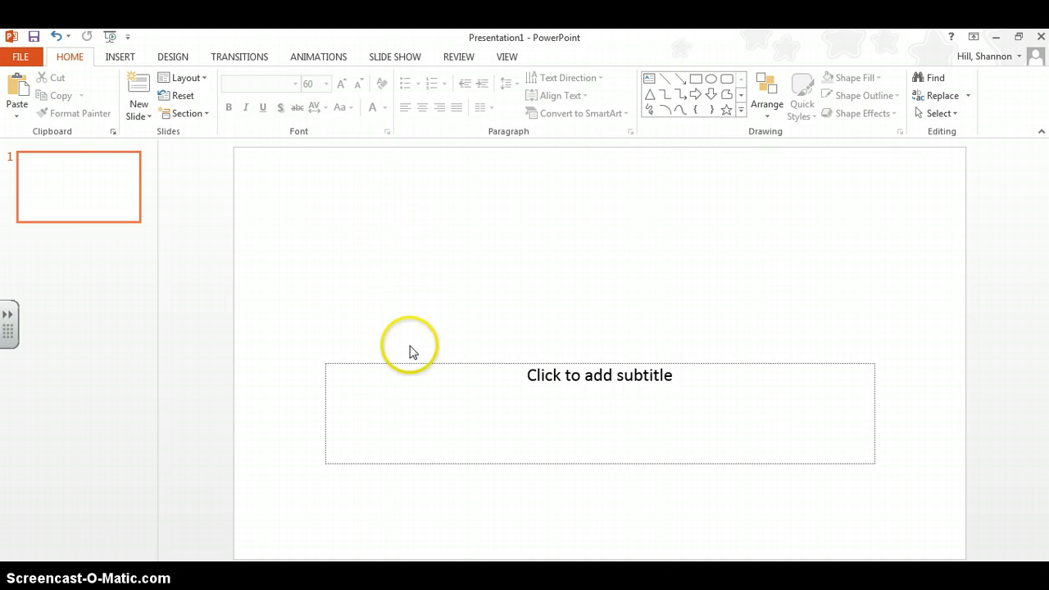
- Delete the empty subtitle placeholder so the first slide is blank
{"action": "left_click", "coordinate": [407, 362]}
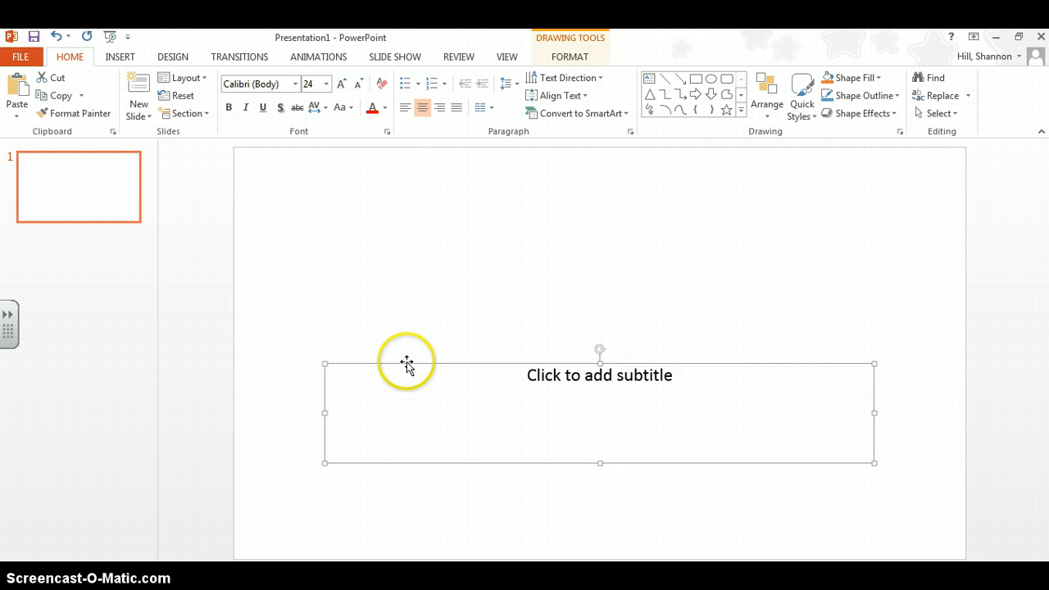
{"action": "key", "text": "Delete"}
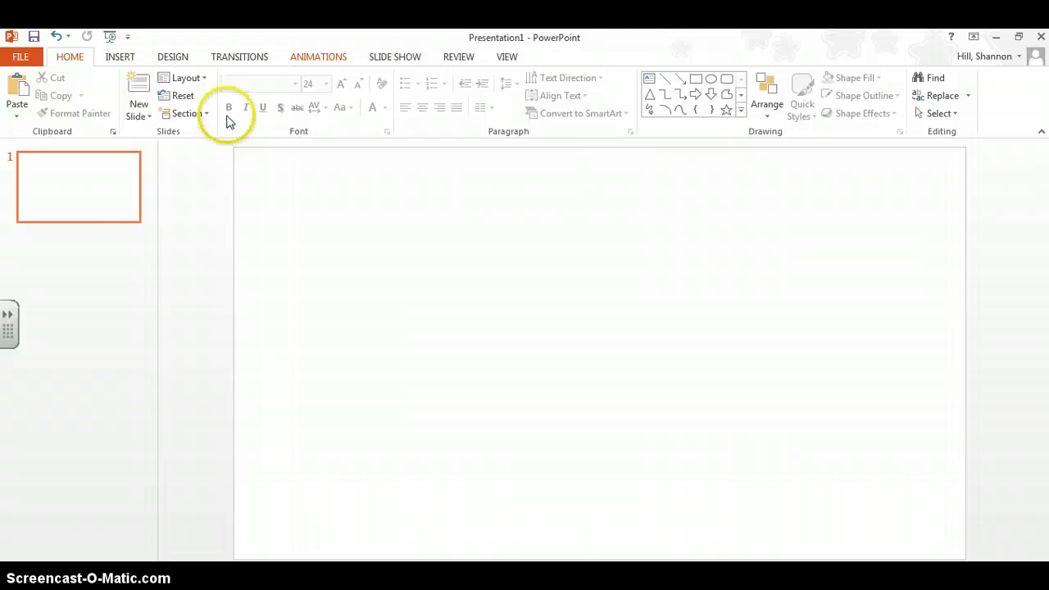
{"action": "left_click", "coordinate": [42, 558]}
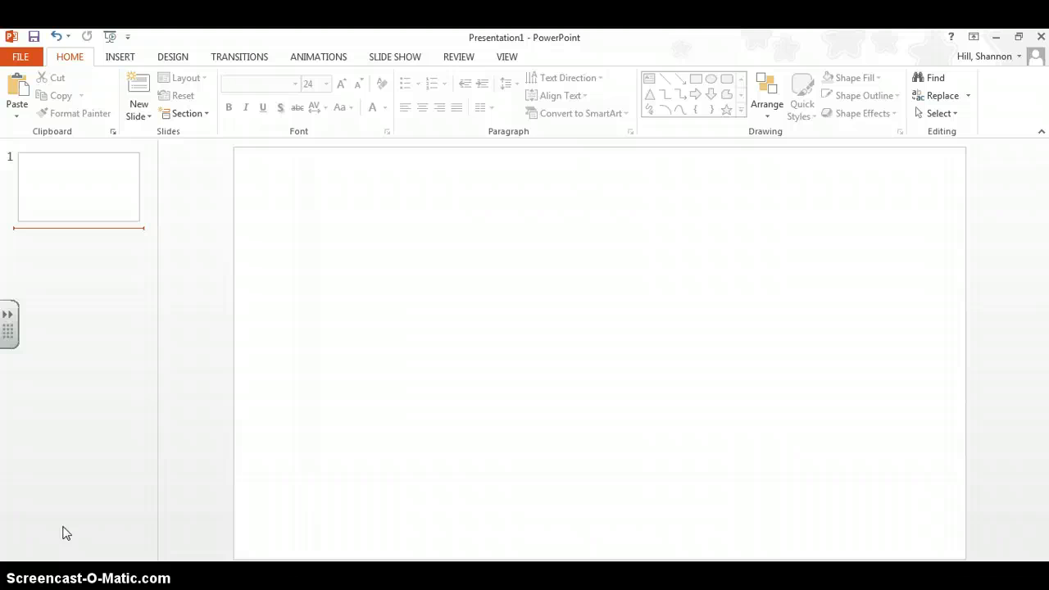
- Draw a circle about 5.9 inches across with the Oval shape and position it near the middle of the slide
{"action": "left_click", "coordinate": [121, 56]}
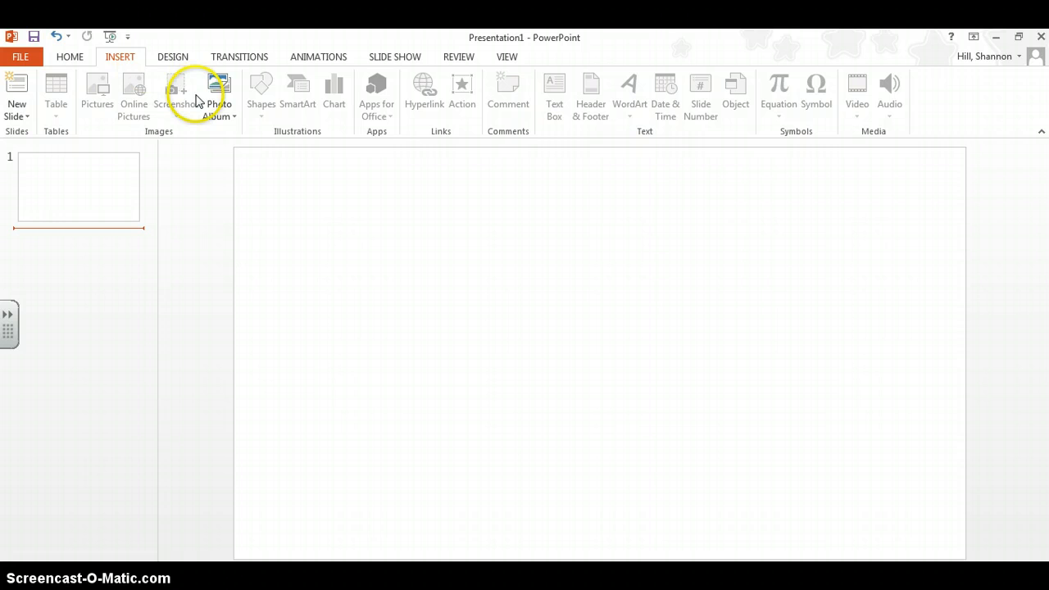
{"action": "left_click", "coordinate": [304, 211]}
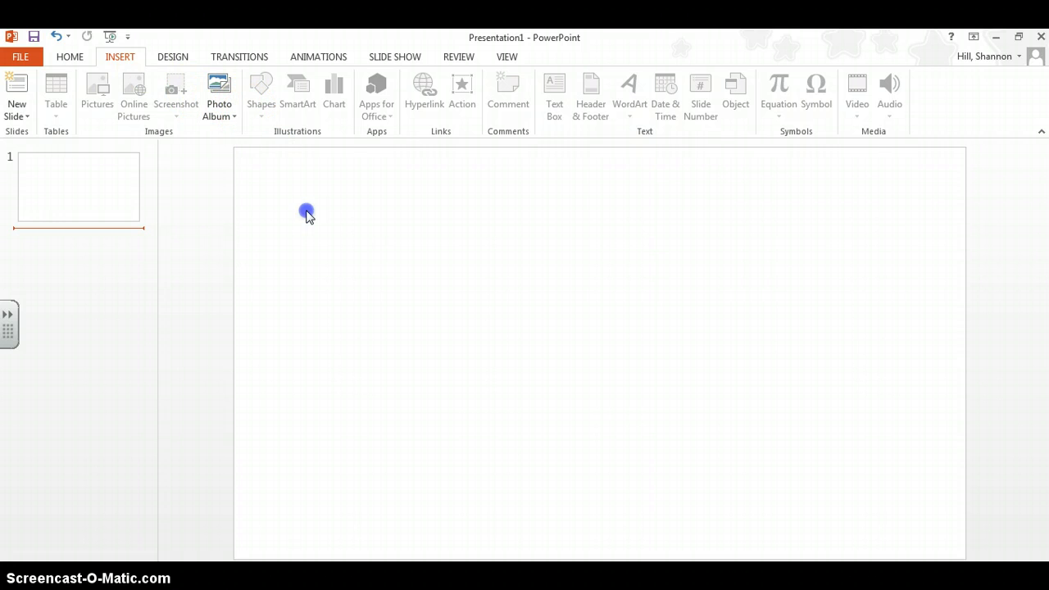
{"action": "left_click", "coordinate": [357, 259]}
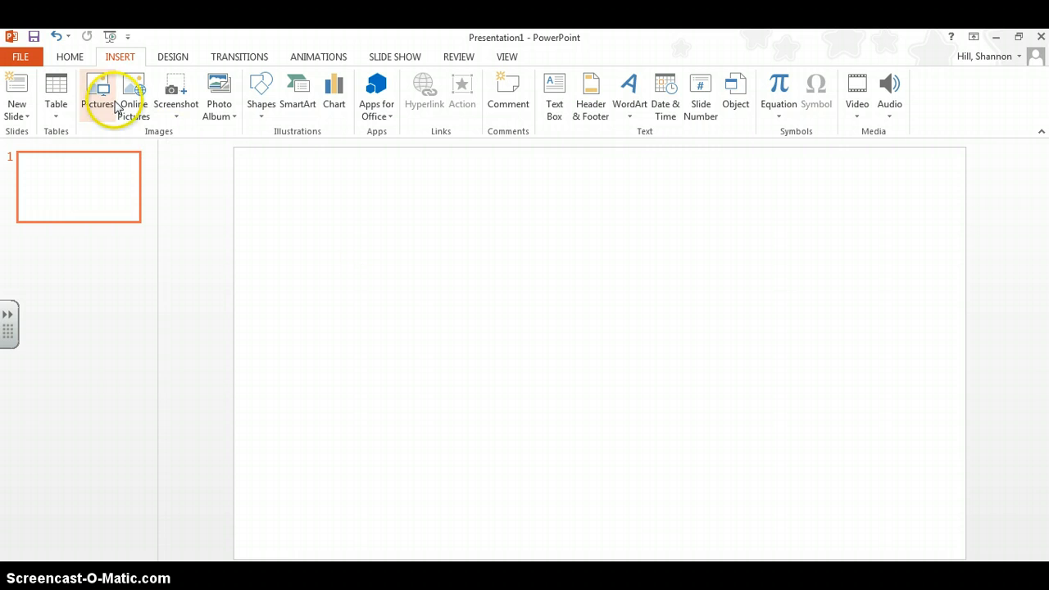
{"action": "left_click", "coordinate": [264, 119]}
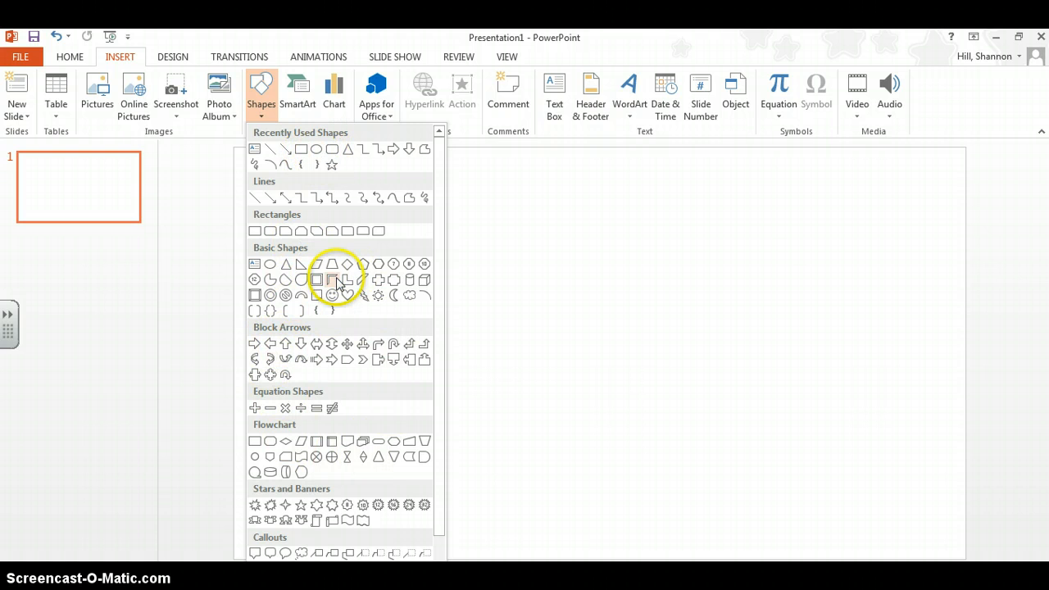
{"action": "left_click", "coordinate": [316, 150]}
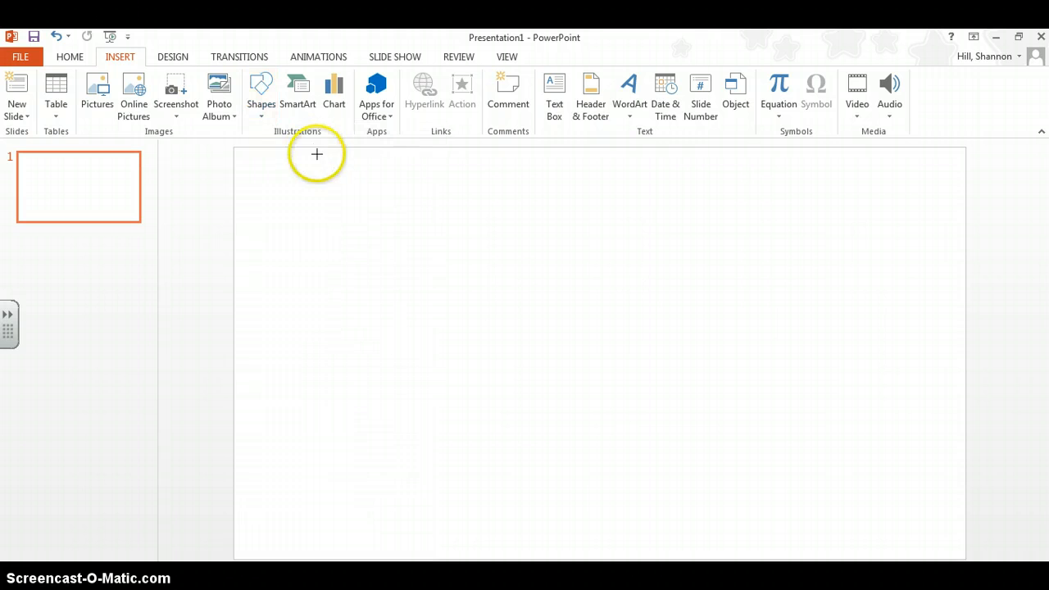
{"action": "mouse_move", "coordinate": [447, 204]}
{"action": "left_mouse_down"}
{"action": "mouse_move", "coordinate": [716, 418]}
{"action": "mouse_move", "coordinate": [771, 528]}
{"action": "left_mouse_up"}
{"action": "left_click_drag", "start_coordinate": [652, 389], "coordinate": [619, 382]}
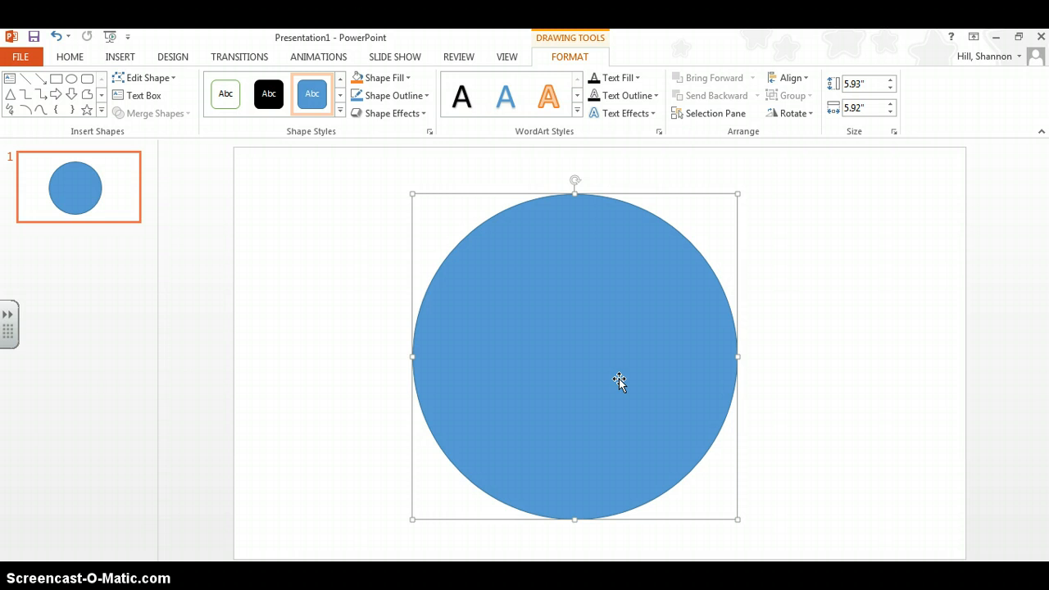
{"action": "left_click", "coordinate": [612, 368]}
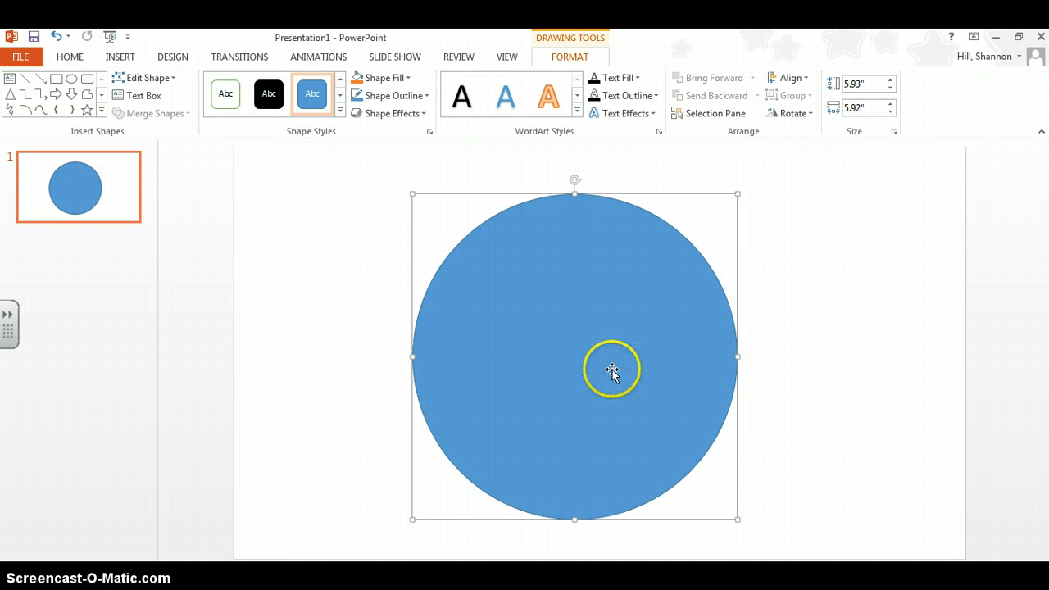
- Fill the circle with a solid dark orange from the Standard palette of the additional fill colors
{"action": "left_click", "coordinate": [394, 78]}
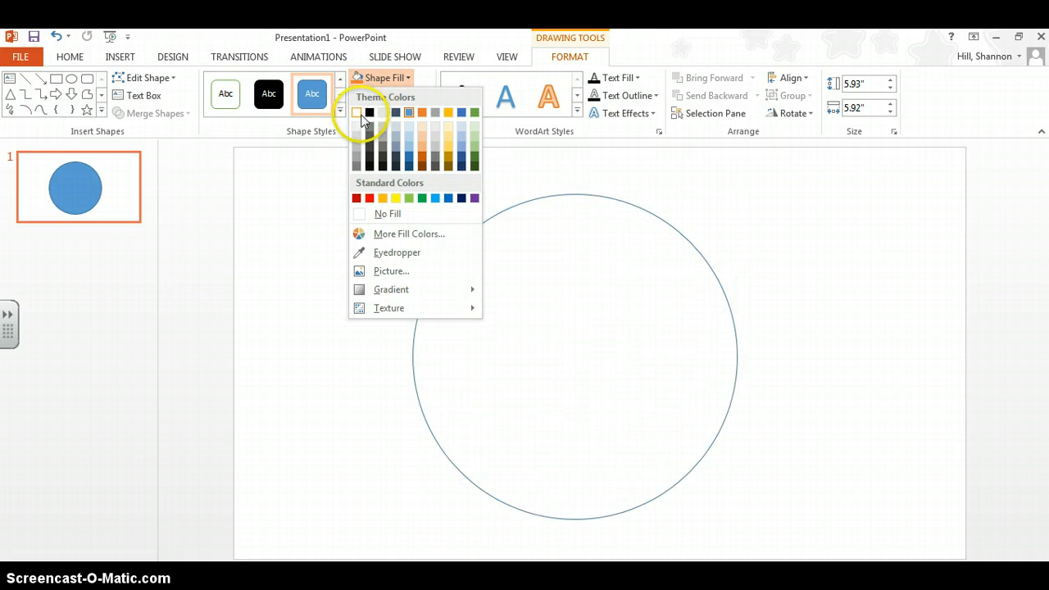
{"action": "left_click", "coordinate": [357, 113]}
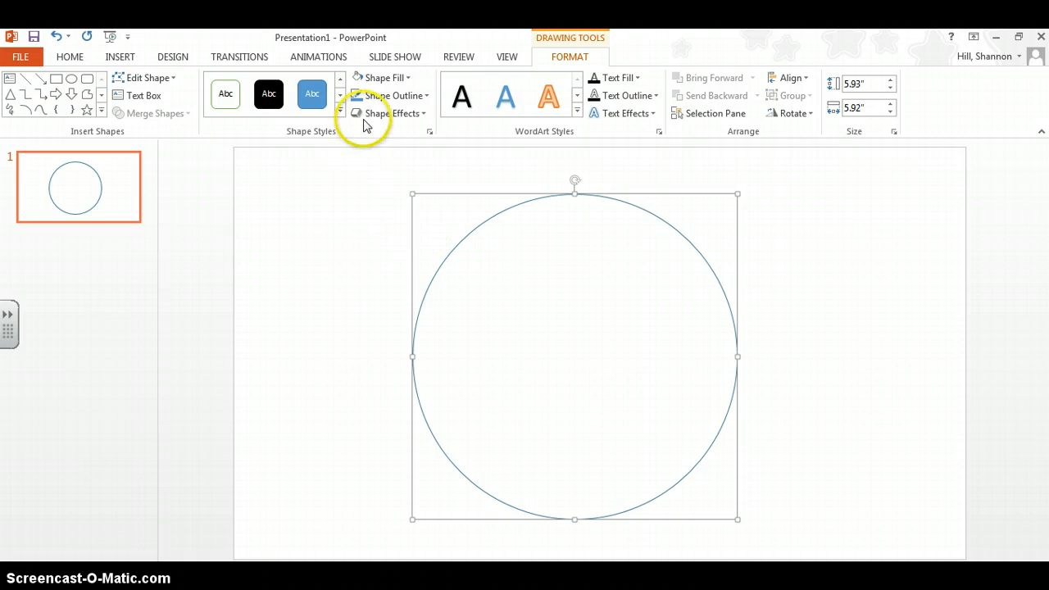
{"action": "left_click", "coordinate": [403, 79]}
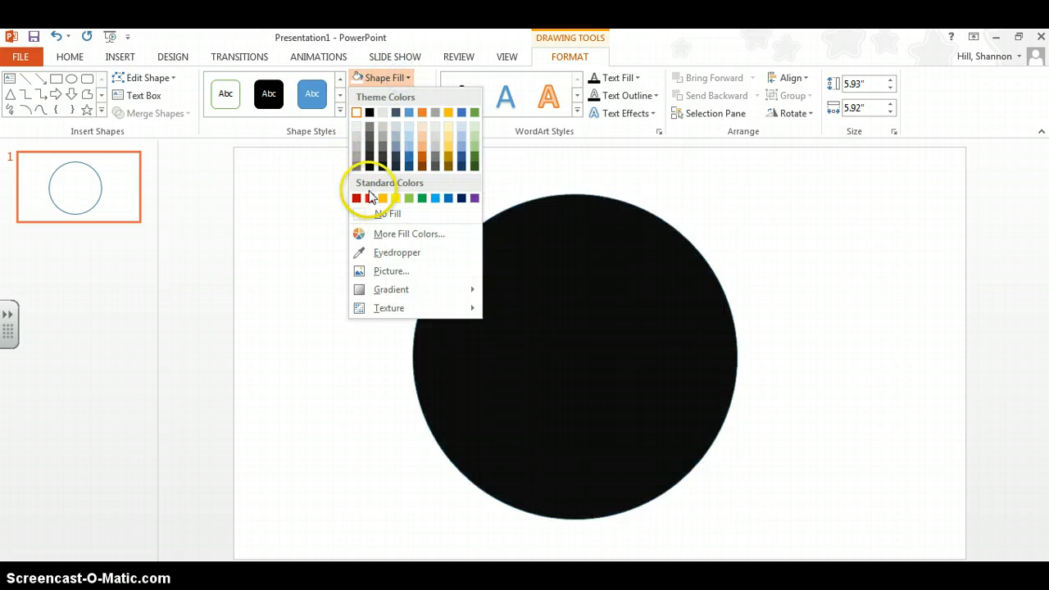
{"action": "left_click", "coordinate": [384, 233]}
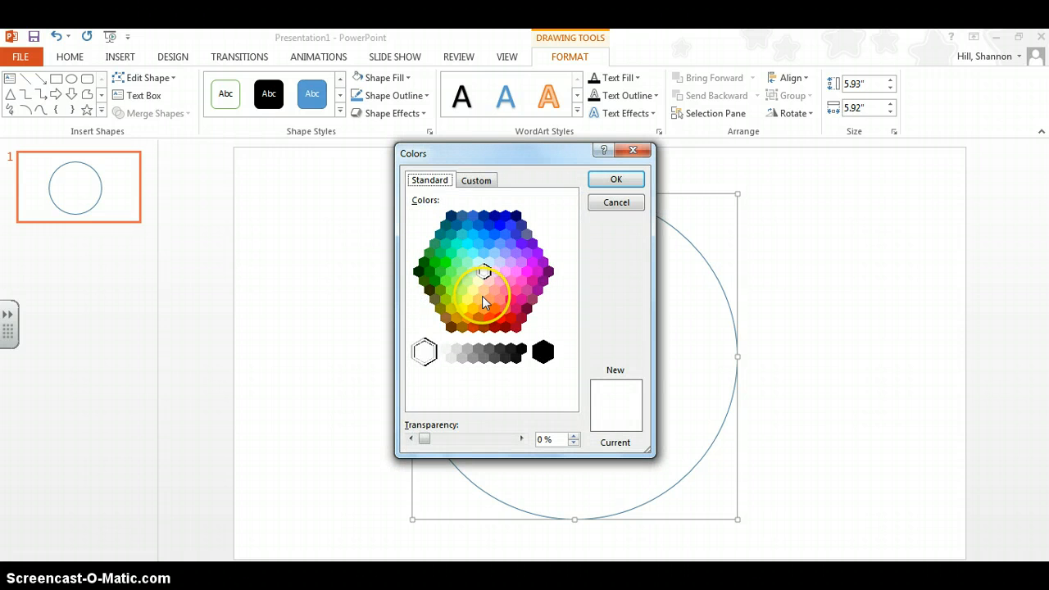
{"action": "left_click", "coordinate": [482, 296]}
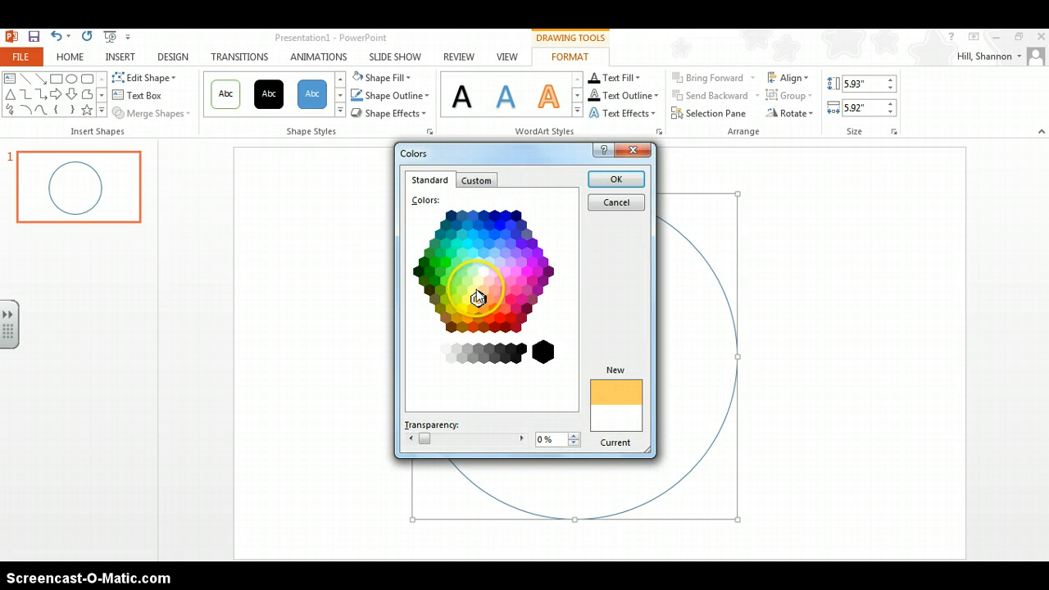
{"action": "left_click", "coordinate": [473, 290]}
{"action": "left_click", "coordinate": [513, 301]}
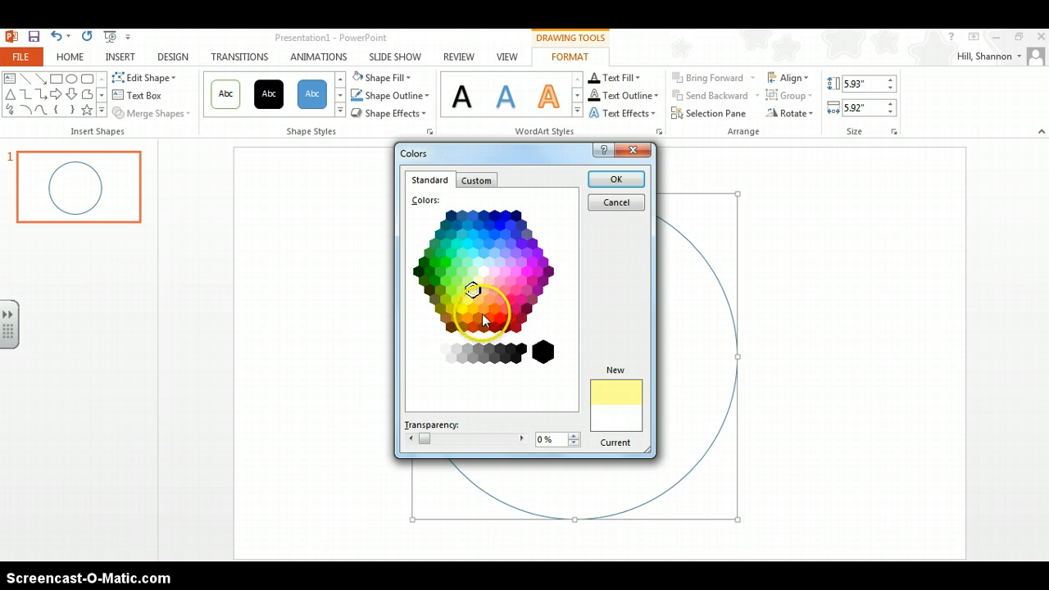
{"action": "left_click", "coordinate": [479, 317]}
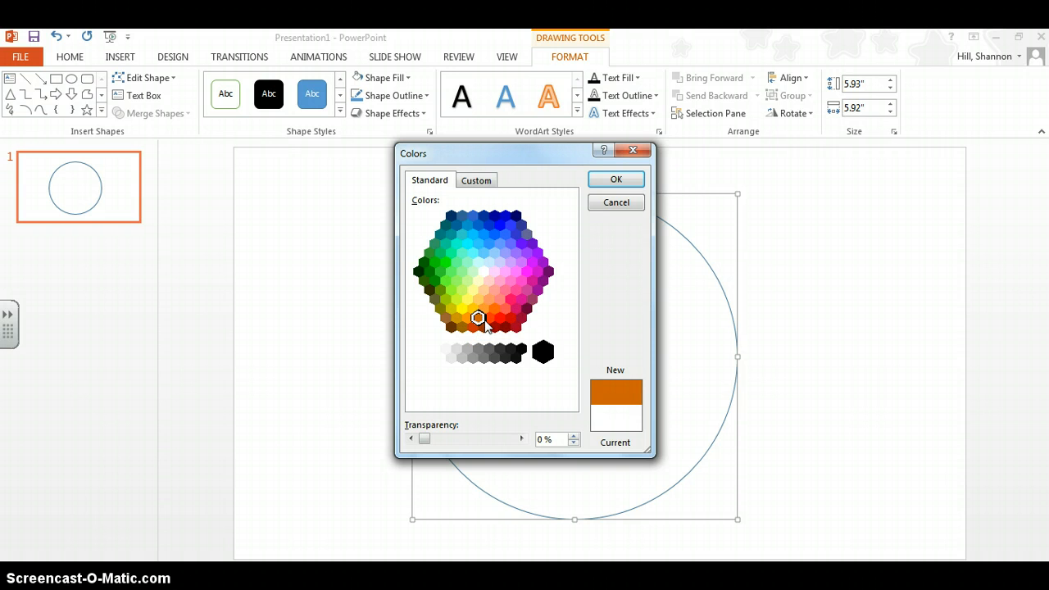
{"action": "left_click", "coordinate": [484, 325]}
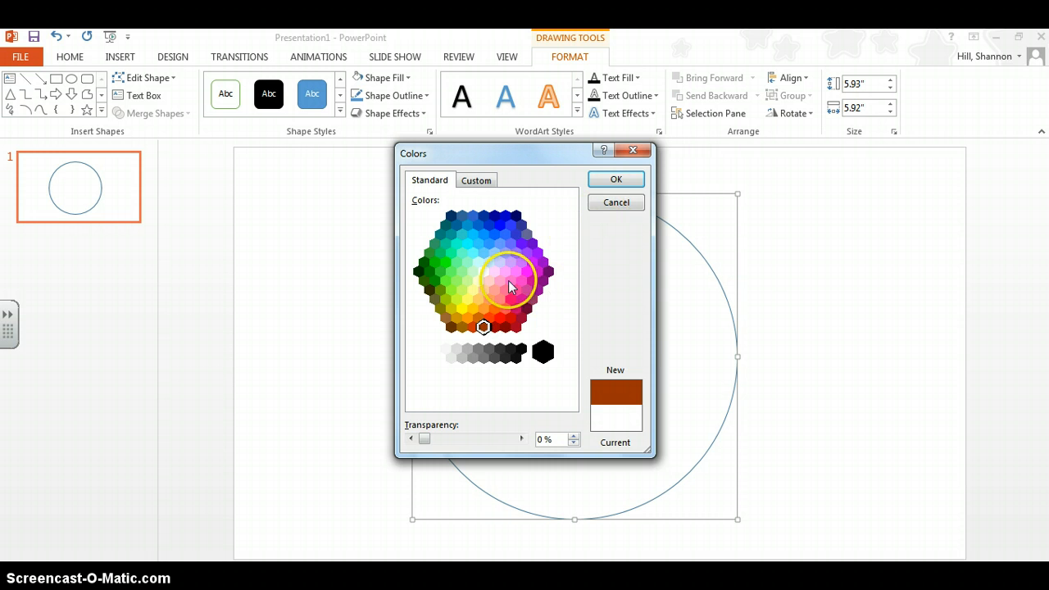
{"action": "left_click", "coordinate": [479, 316]}
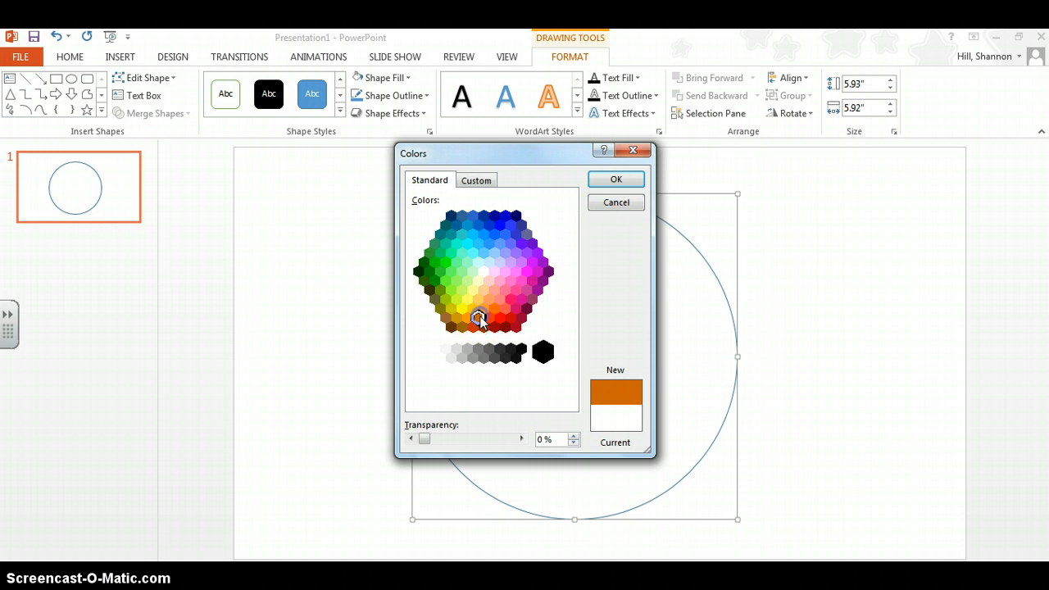
{"action": "left_click", "coordinate": [617, 181]}
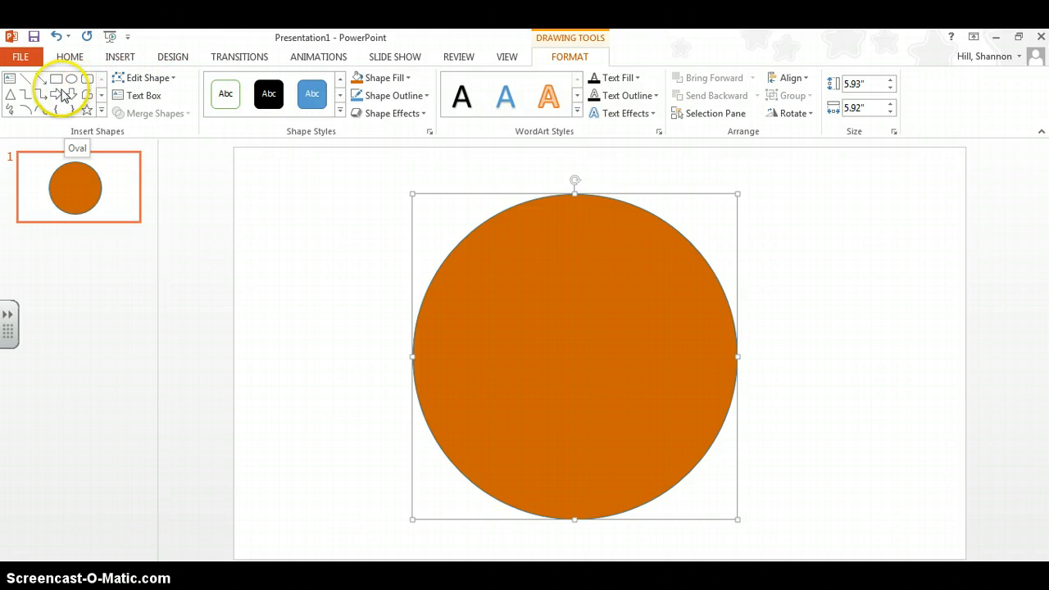
- Scribble a jagged freeform line about 3.48 inches high and 2.51 inches wide along the circle's upper-left edge
{"action": "left_click", "coordinate": [132, 59]}
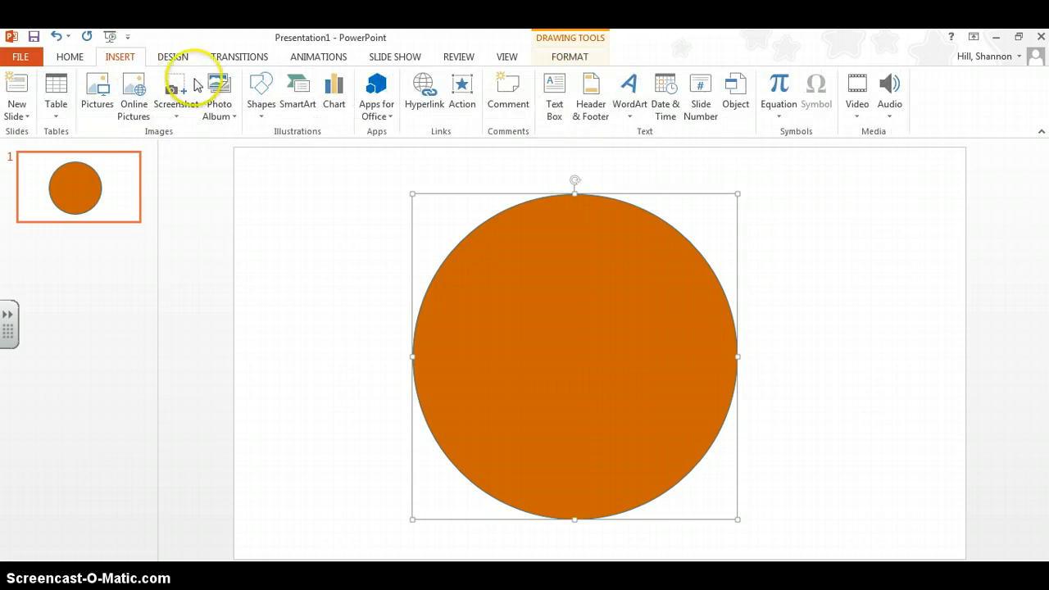
{"action": "left_click", "coordinate": [259, 97]}
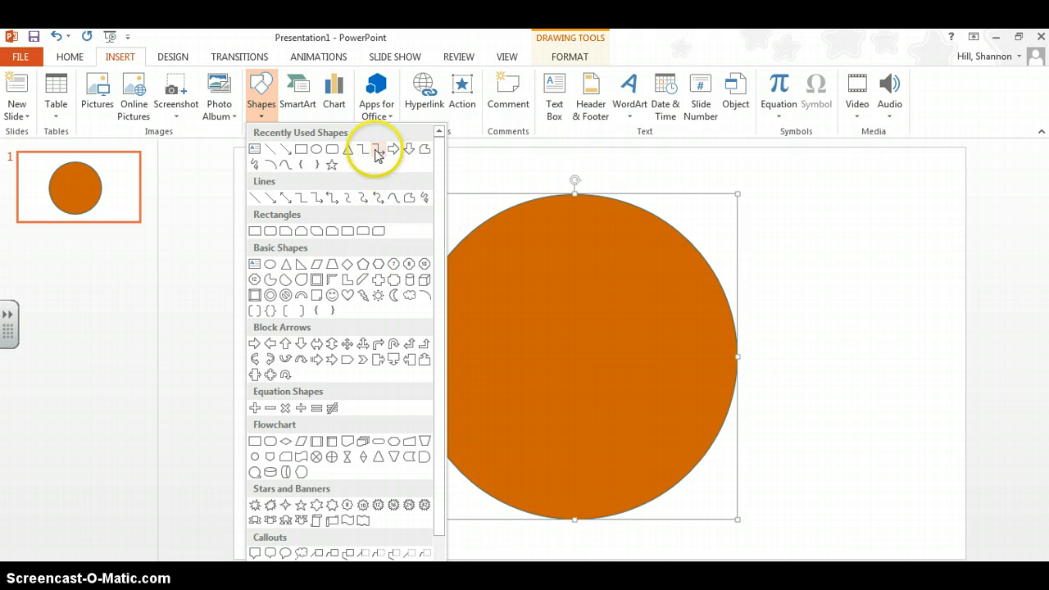
{"action": "left_click", "coordinate": [426, 202]}
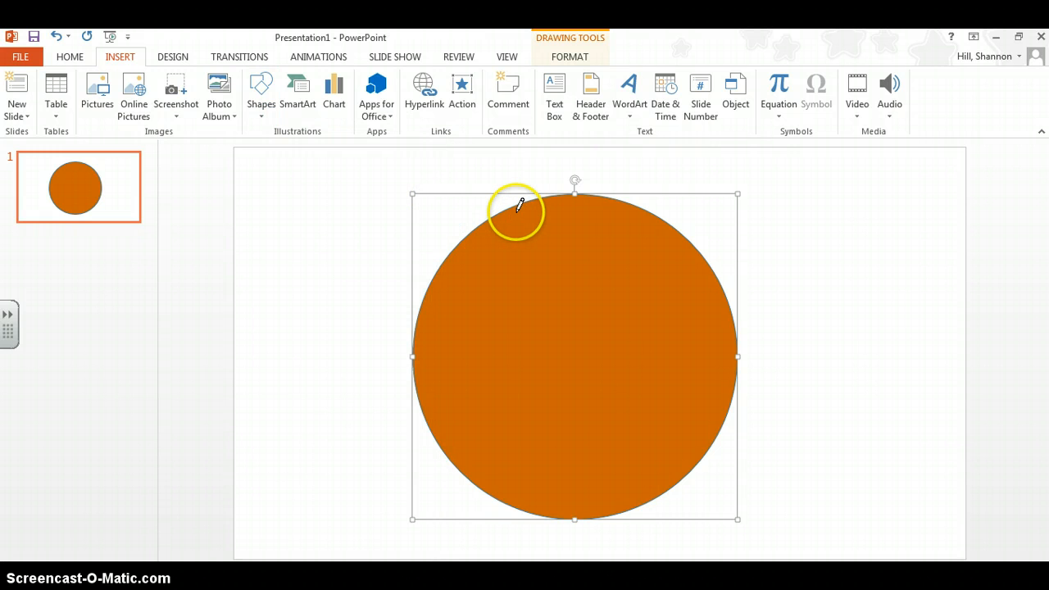
{"action": "mouse_move", "coordinate": [517, 206]}
{"action": "left_mouse_down"}
{"action": "mouse_move", "coordinate": [452, 247]}
{"action": "mouse_move", "coordinate": [413, 328]}
{"action": "mouse_move", "coordinate": [417, 396]}
{"action": "mouse_move", "coordinate": [394, 401]}
{"action": "left_mouse_up"}
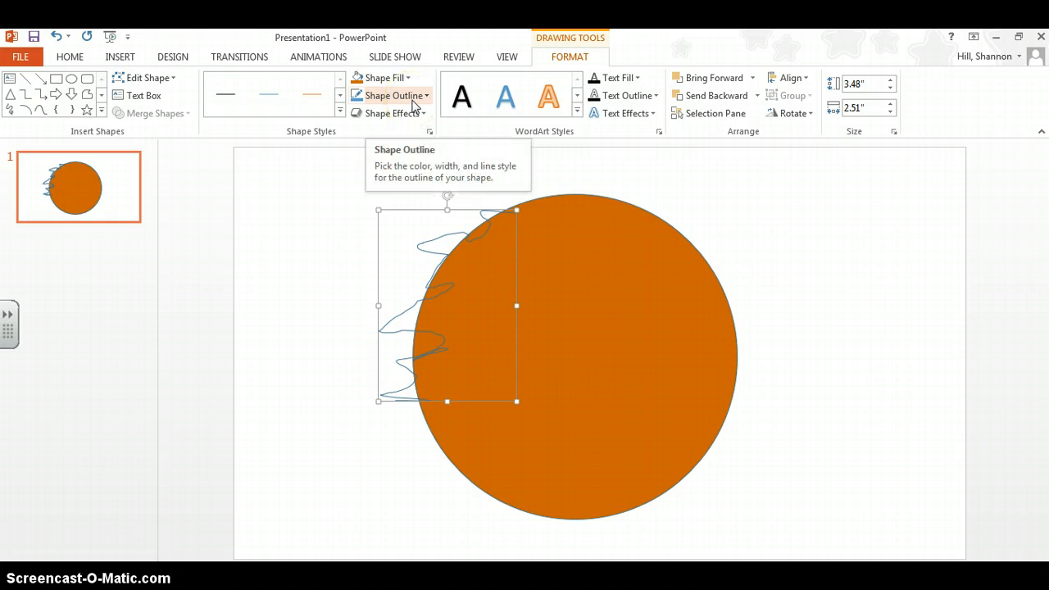
- Set the scribbled line's outline to black with a 6 pt weight
{"action": "left_click", "coordinate": [414, 97]}
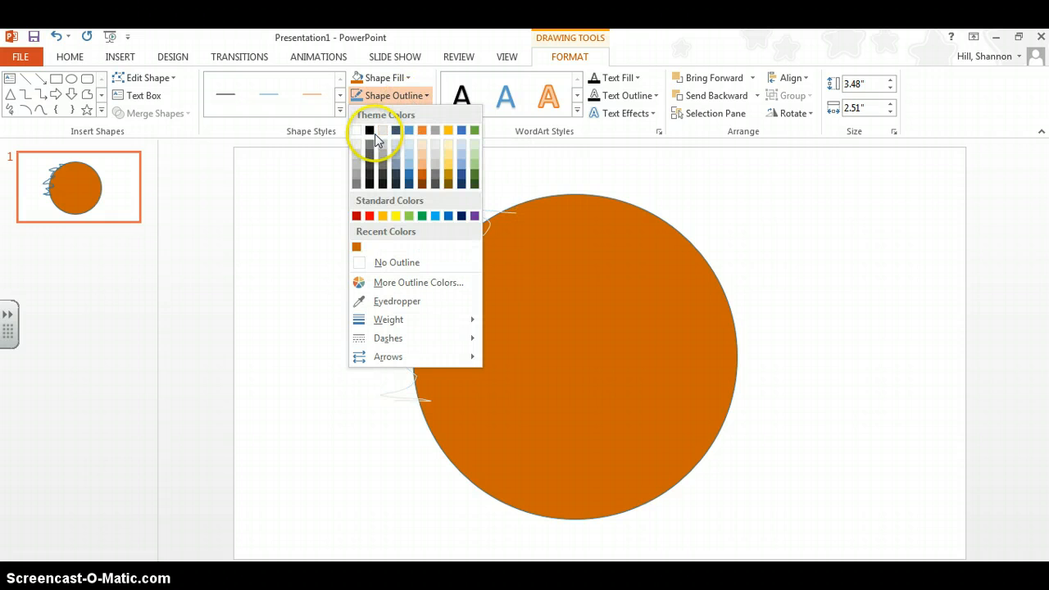
{"action": "left_click", "coordinate": [370, 132]}
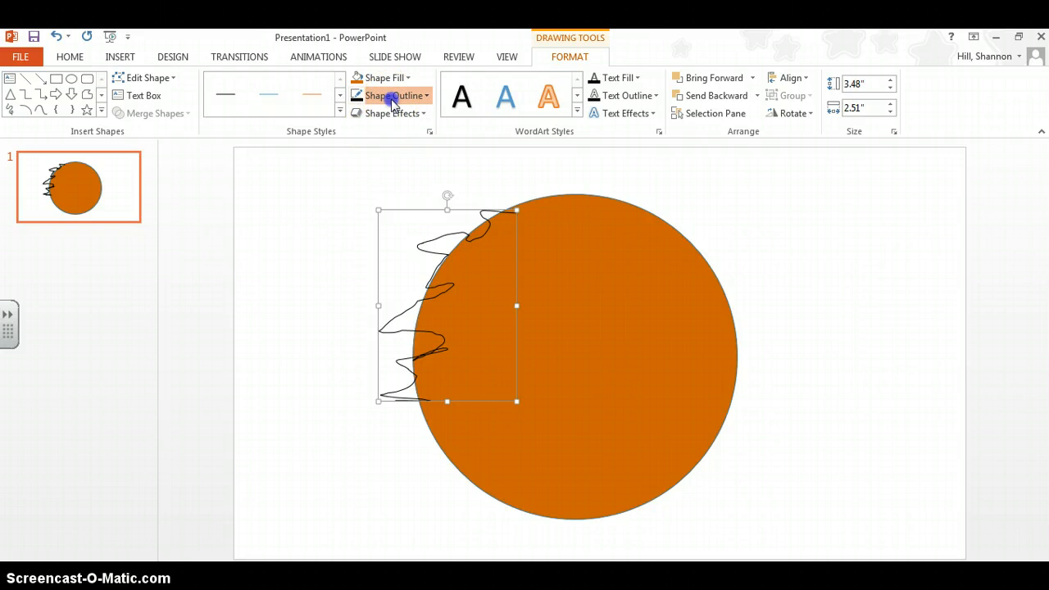
{"action": "left_click", "coordinate": [392, 97]}
{"action": "mouse_move", "coordinate": [395, 326]}
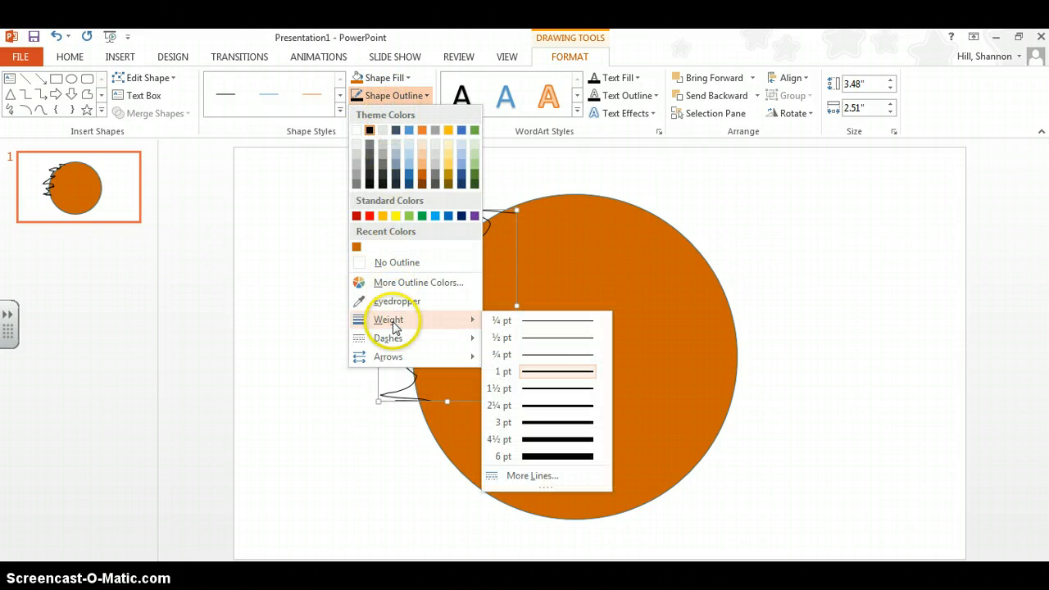
{"action": "left_click", "coordinate": [527, 456]}
- Copy the black scribble and paste a duplicate, shifting it over the circle's upper-left edge
{"action": "right_click", "coordinate": [439, 278]}
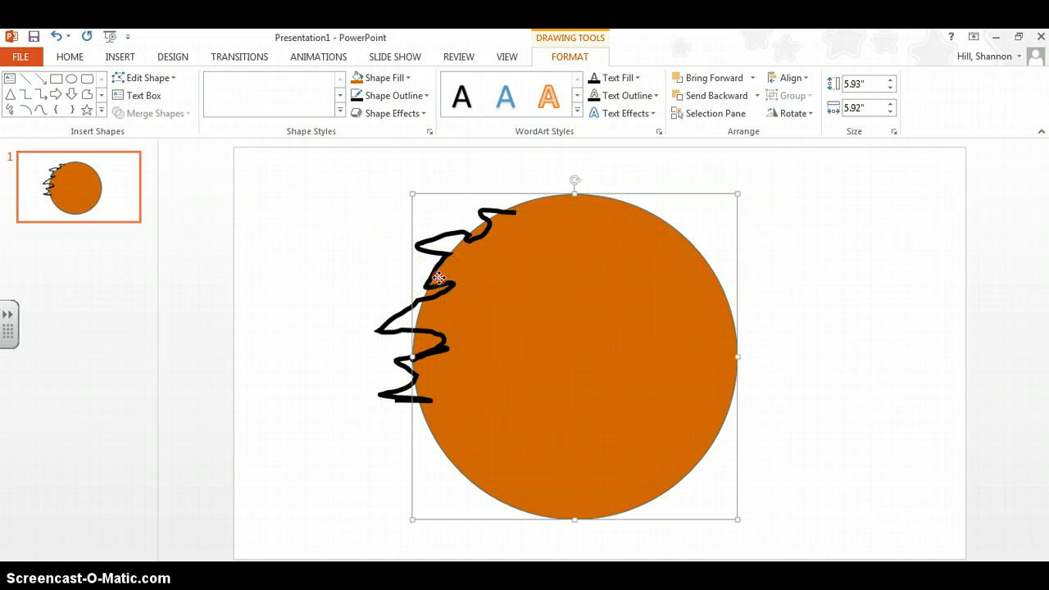
{"action": "right_click", "coordinate": [389, 318]}
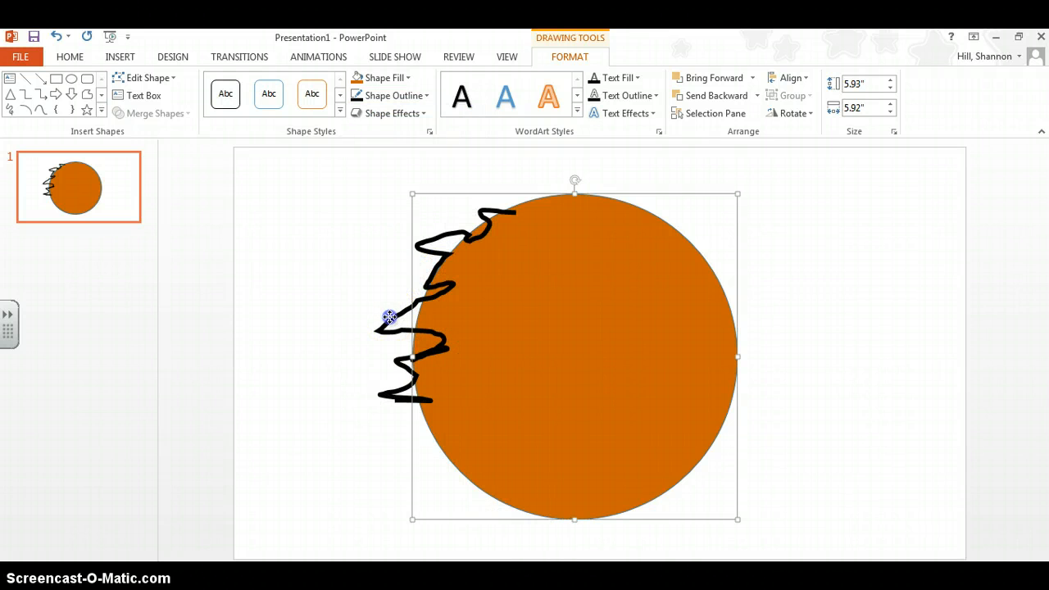
{"action": "left_click", "coordinate": [389, 317]}
{"action": "right_click", "coordinate": [389, 319]}
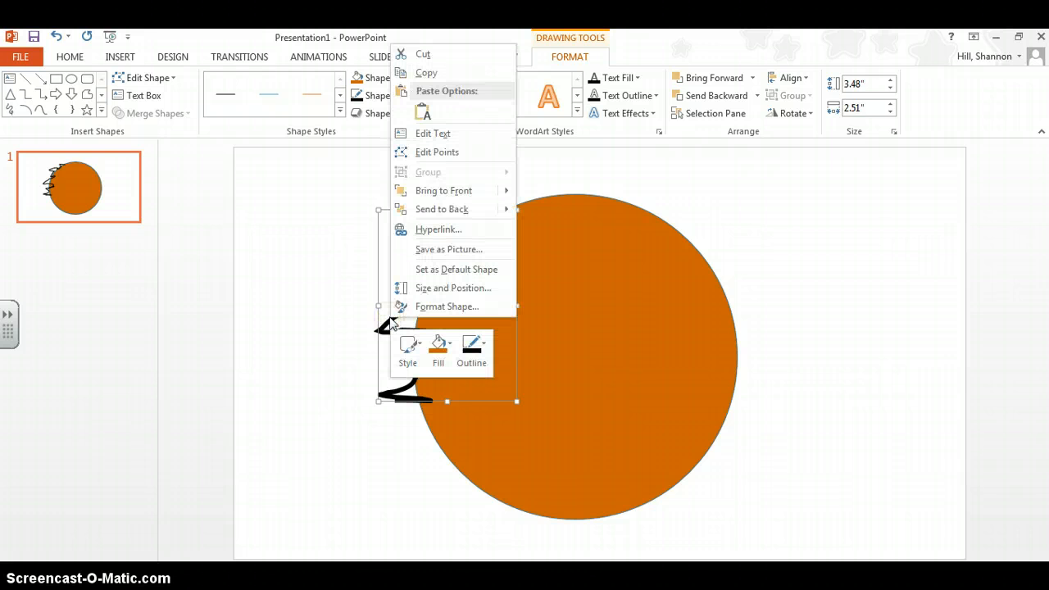
{"action": "left_click", "coordinate": [433, 82]}
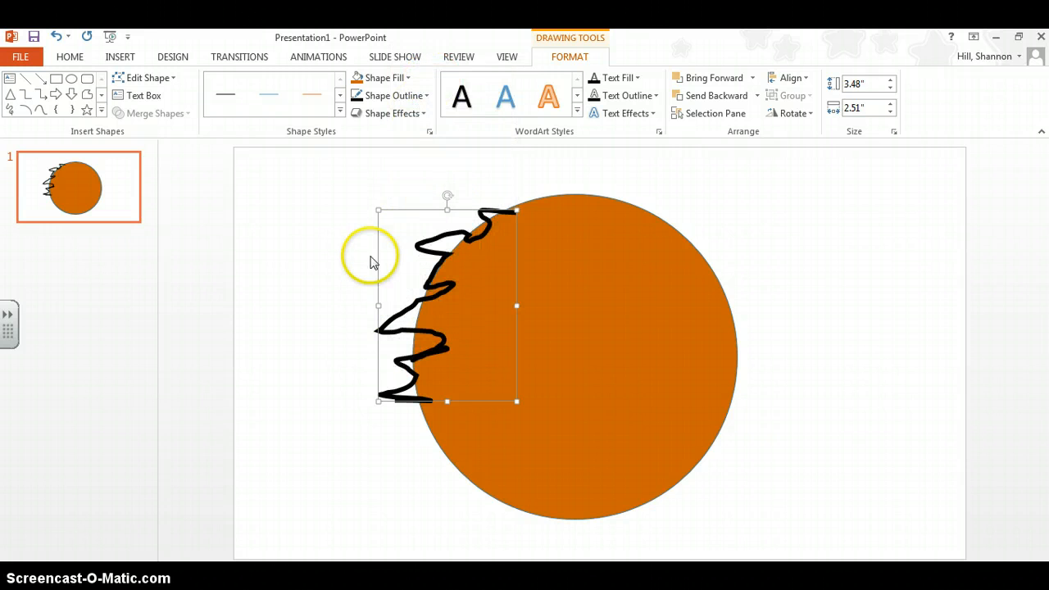
{"action": "right_click", "coordinate": [363, 272]}
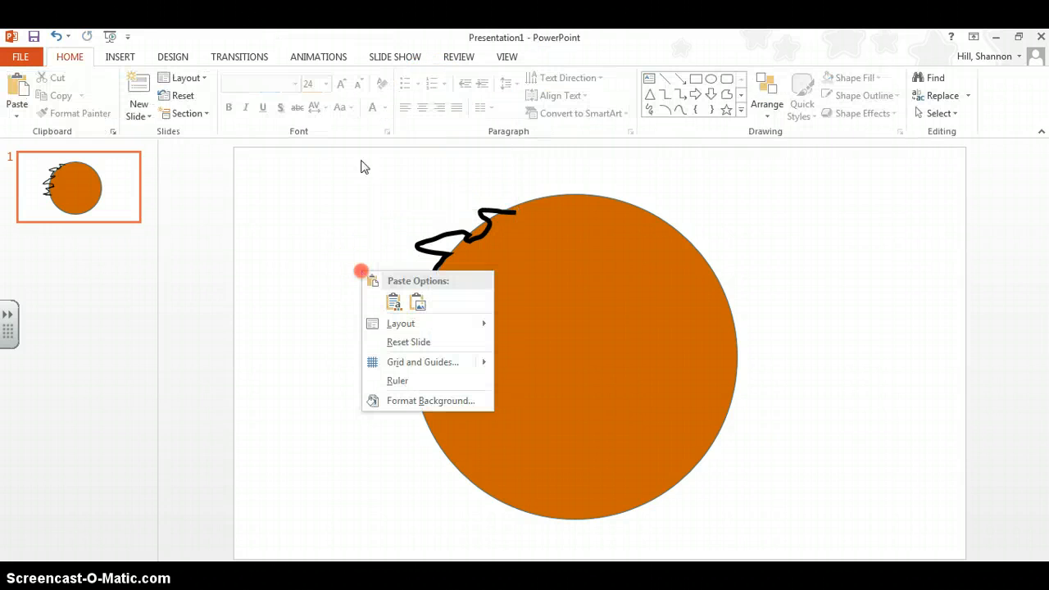
{"action": "left_click", "coordinate": [298, 306]}
{"action": "right_click", "coordinate": [323, 313]}
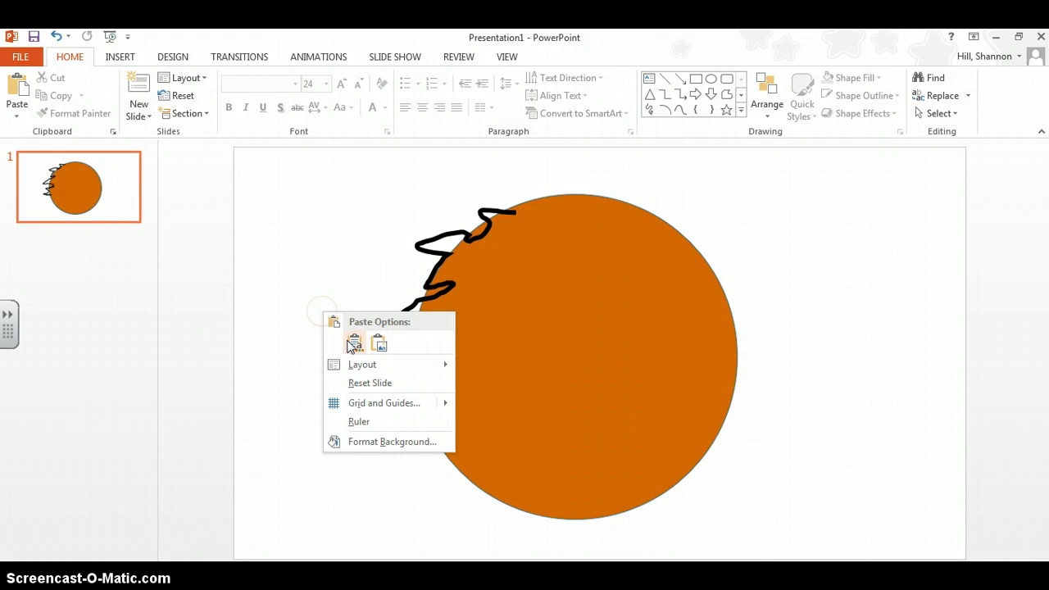
{"action": "left_click", "coordinate": [355, 343]}
{"action": "mouse_move", "coordinate": [456, 306]}
{"action": "left_mouse_down"}
{"action": "mouse_move", "coordinate": [472, 287]}
{"action": "mouse_move", "coordinate": [429, 293]}
{"action": "mouse_move", "coordinate": [495, 273]}
{"action": "mouse_move", "coordinate": [478, 273]}
{"action": "left_mouse_up"}
- Paste another copy of the scribble over the existing ones to thicken the hair, and deselect it
{"action": "right_click", "coordinate": [342, 298]}
{"action": "left_click", "coordinate": [371, 328]}
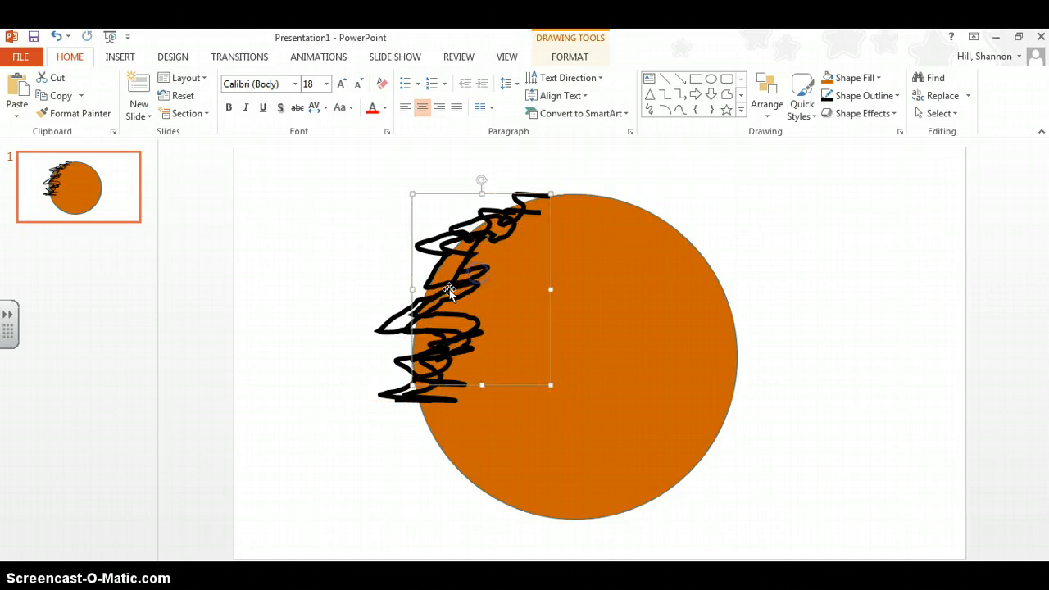
{"action": "left_click", "coordinate": [298, 356]}
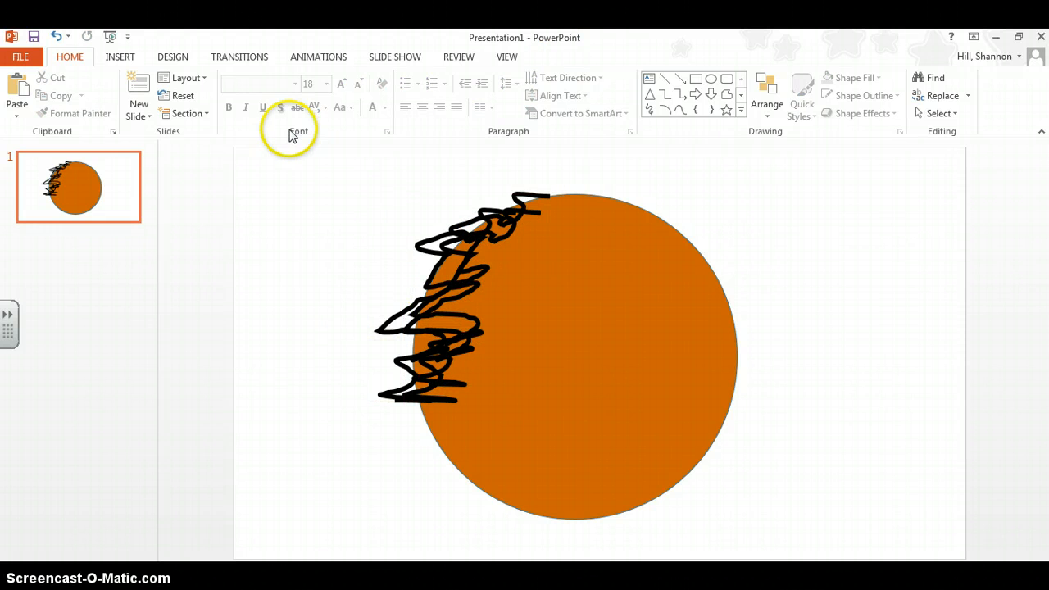
- Draw a circle about 0.63 inches across on the orange face, just right of the black hair, as an eye
{"action": "left_click", "coordinate": [119, 57]}
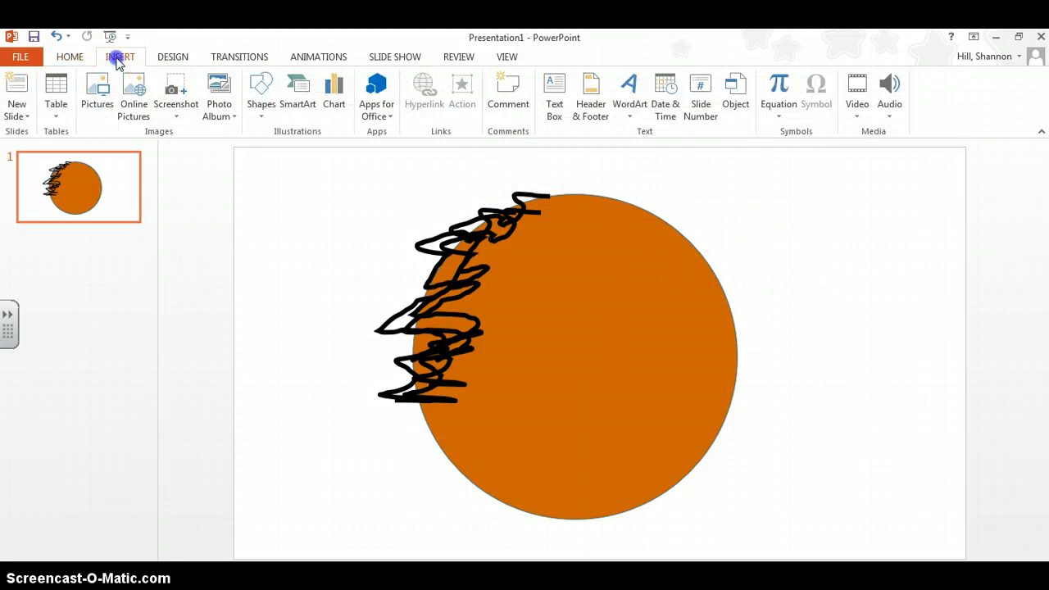
{"action": "left_click", "coordinate": [260, 96]}
{"action": "left_click", "coordinate": [317, 150]}
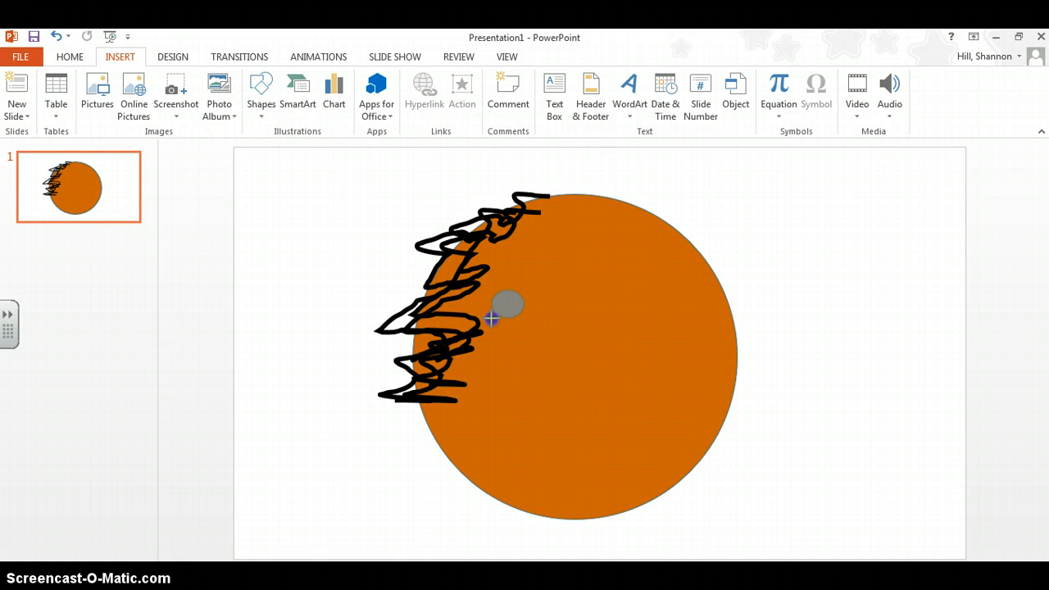
{"action": "left_click_drag", "start_coordinate": [488, 325], "coordinate": [490, 325]}
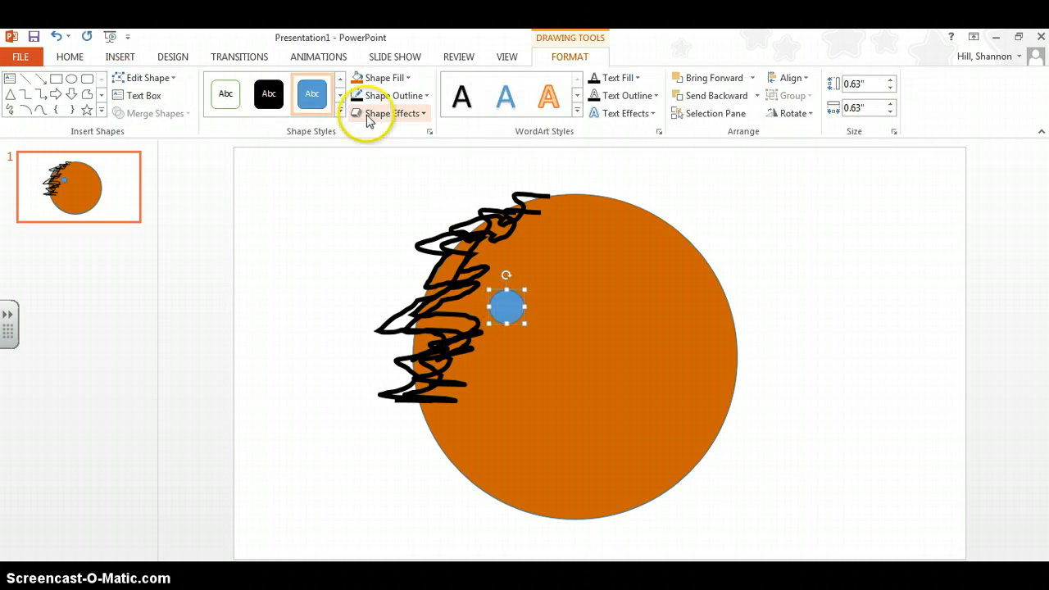
- Fill the small eye circle with white and nudge it slightly upward
{"action": "left_click", "coordinate": [399, 78]}
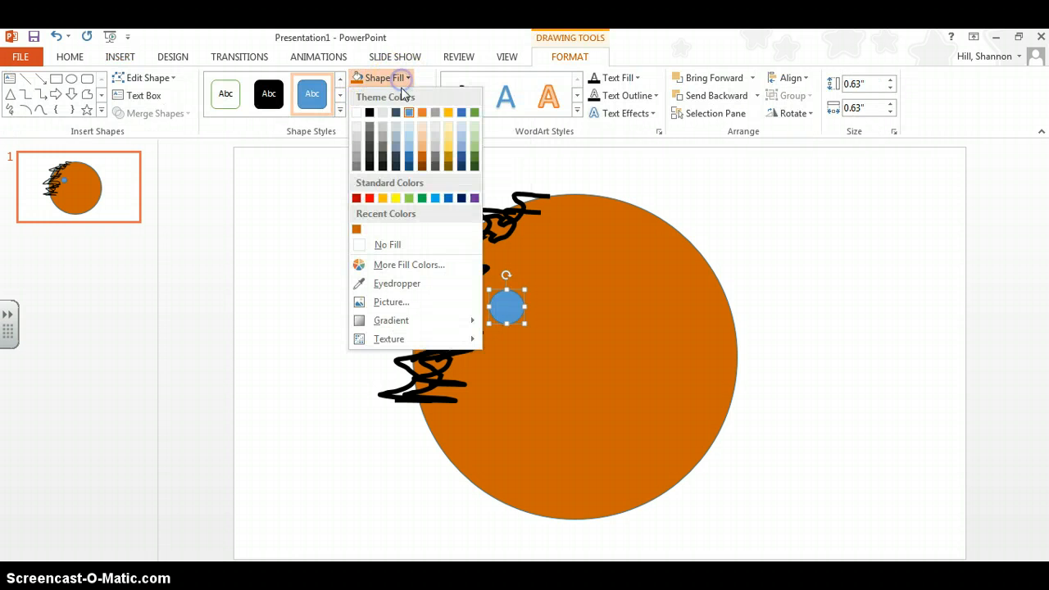
{"action": "left_click", "coordinate": [359, 113]}
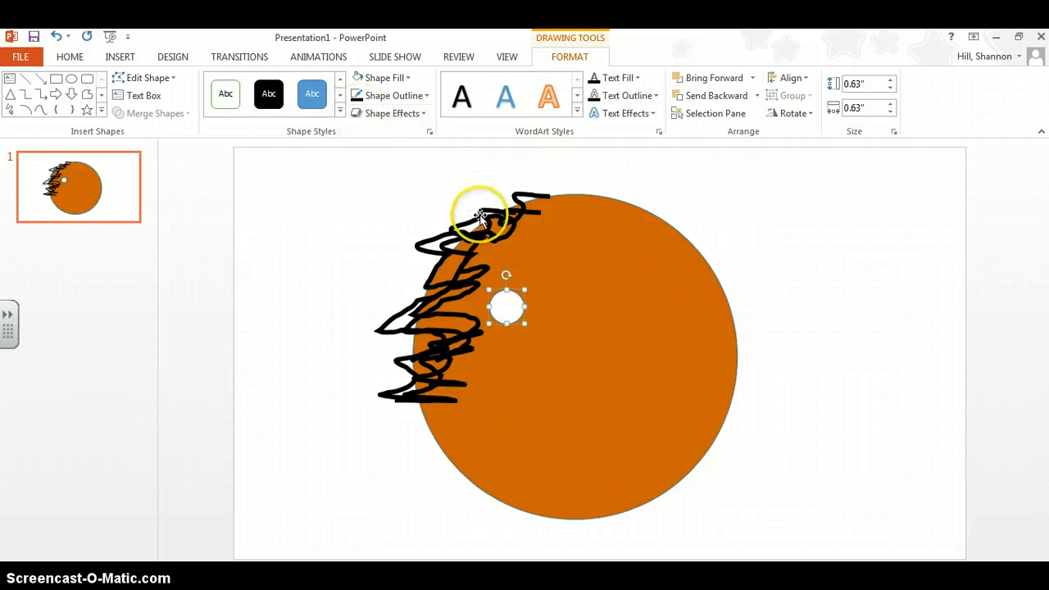
{"action": "left_click_drag", "start_coordinate": [512, 309], "coordinate": [513, 299]}
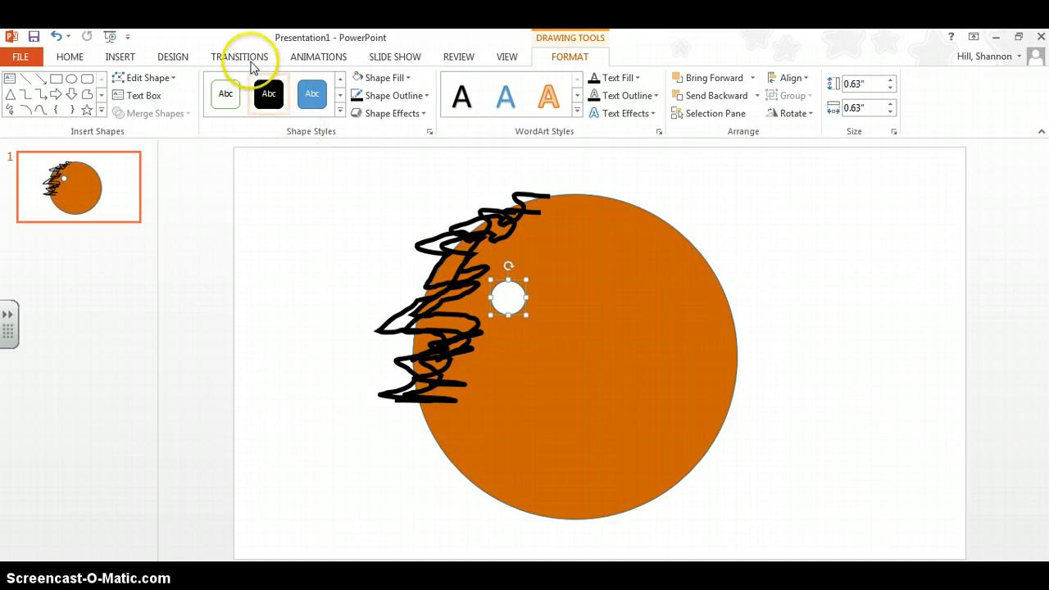
- Draw a pupil about 0.3 inches high and 0.29 inches wide in the white circle's lower left, and fill it dark brown
{"action": "left_click", "coordinate": [117, 56]}
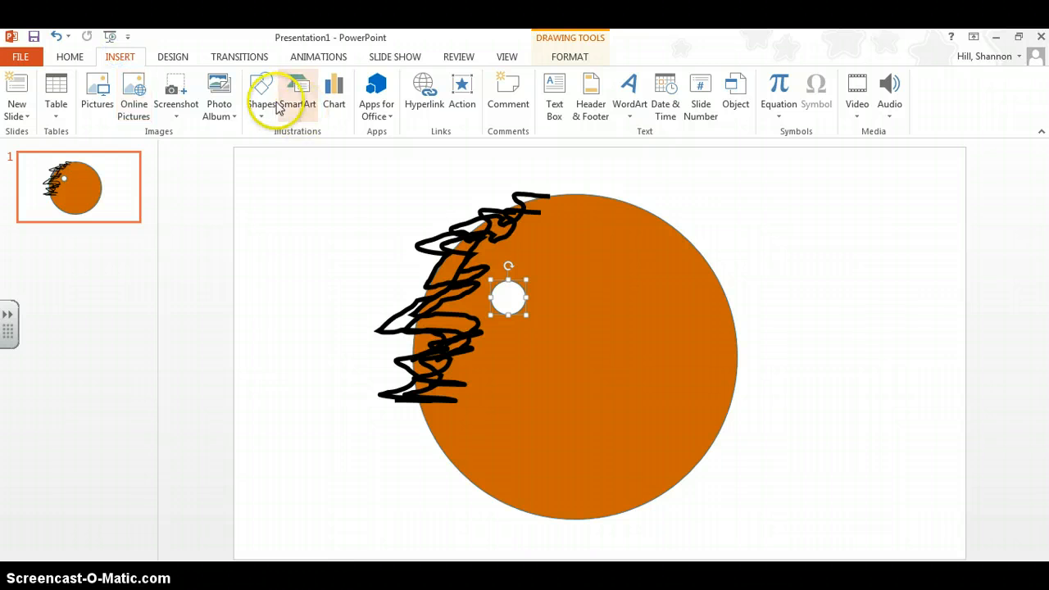
{"action": "left_click", "coordinate": [262, 92]}
{"action": "left_click", "coordinate": [314, 153]}
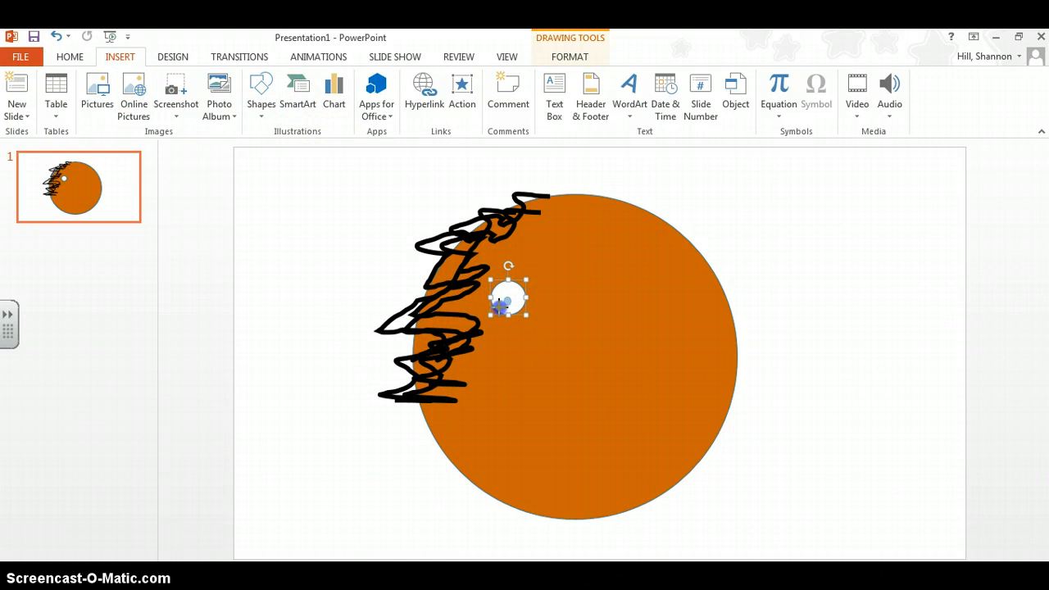
{"action": "left_click_drag", "start_coordinate": [497, 312], "coordinate": [493, 315]}
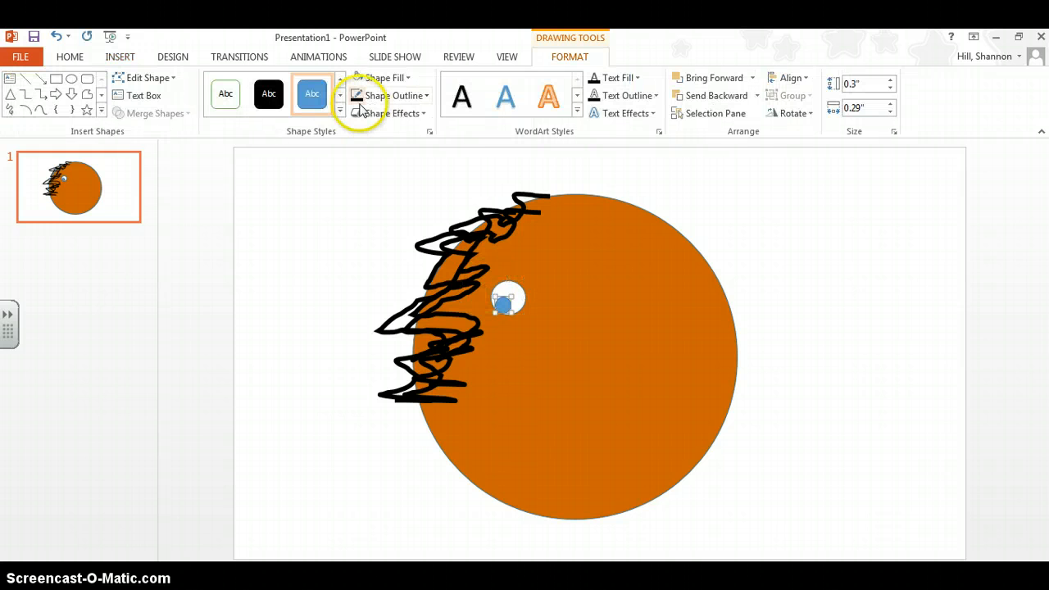
{"action": "left_click", "coordinate": [388, 86]}
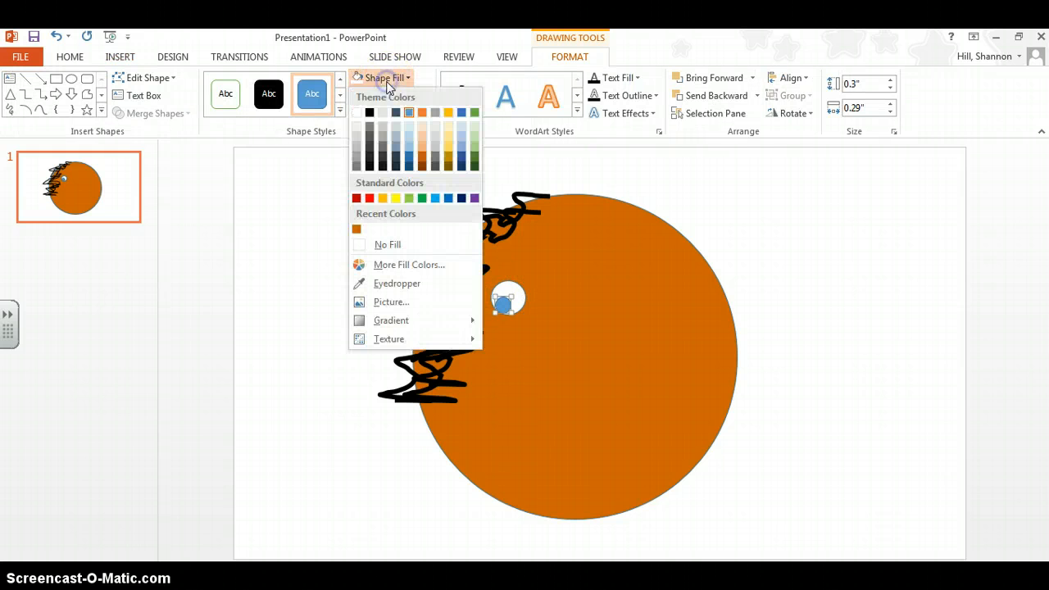
{"action": "left_click", "coordinate": [424, 168]}
- Group the white circle and the brown pupil into one eye, and nudge the eye slightly
{"action": "left_click", "coordinate": [523, 298]}
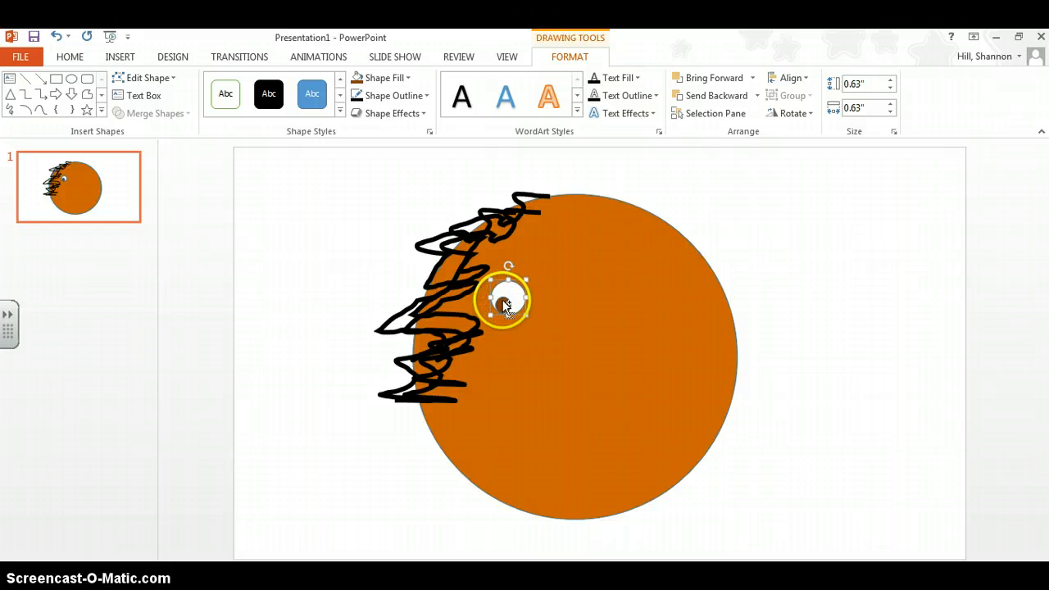
{"action": "left_click", "coordinate": [504, 308], "text": "shift"}
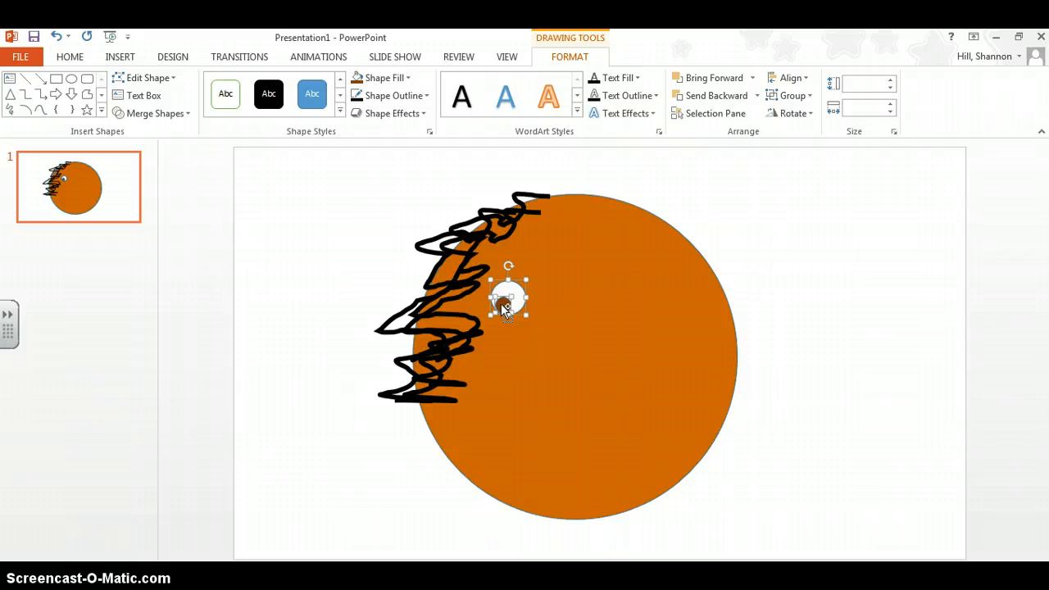
{"action": "right_click", "coordinate": [501, 304]}
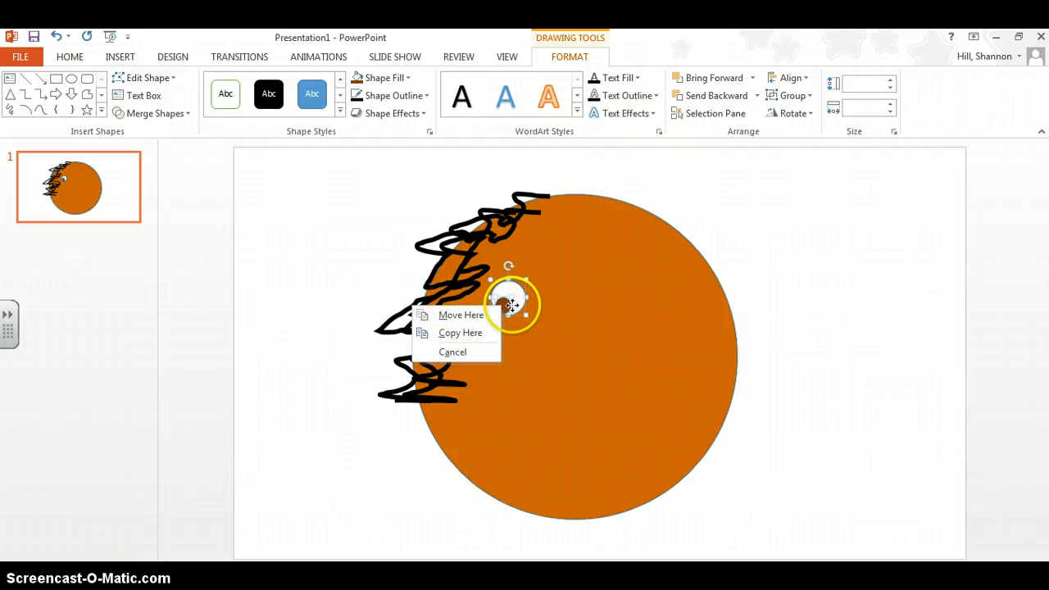
{"action": "right_click", "coordinate": [512, 306]}
{"action": "left_click", "coordinate": [506, 305]}
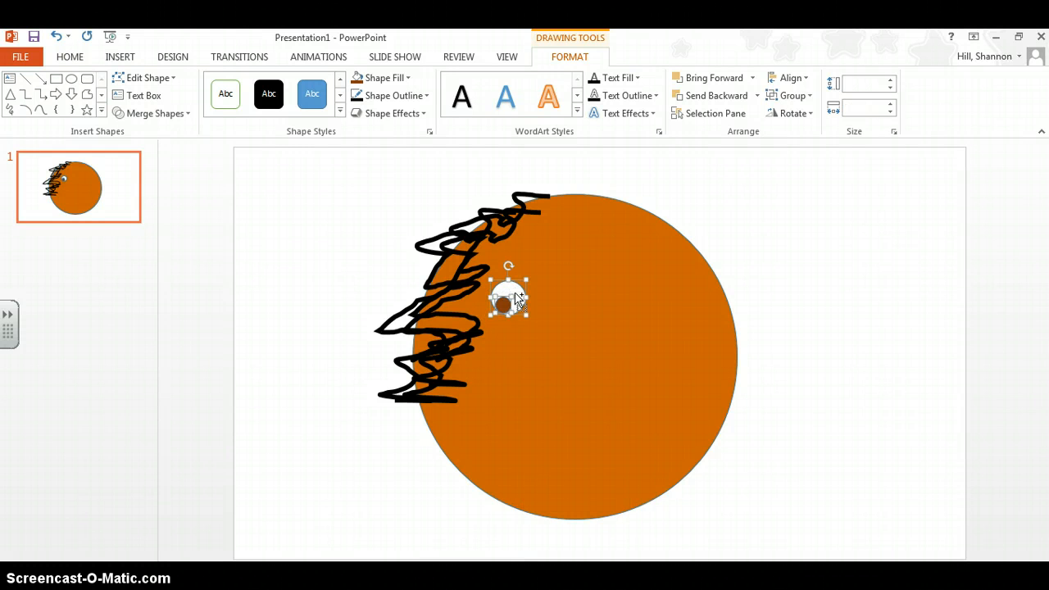
{"action": "left_click", "coordinate": [507, 306], "text": "shift"}
{"action": "right_click", "coordinate": [507, 303]}
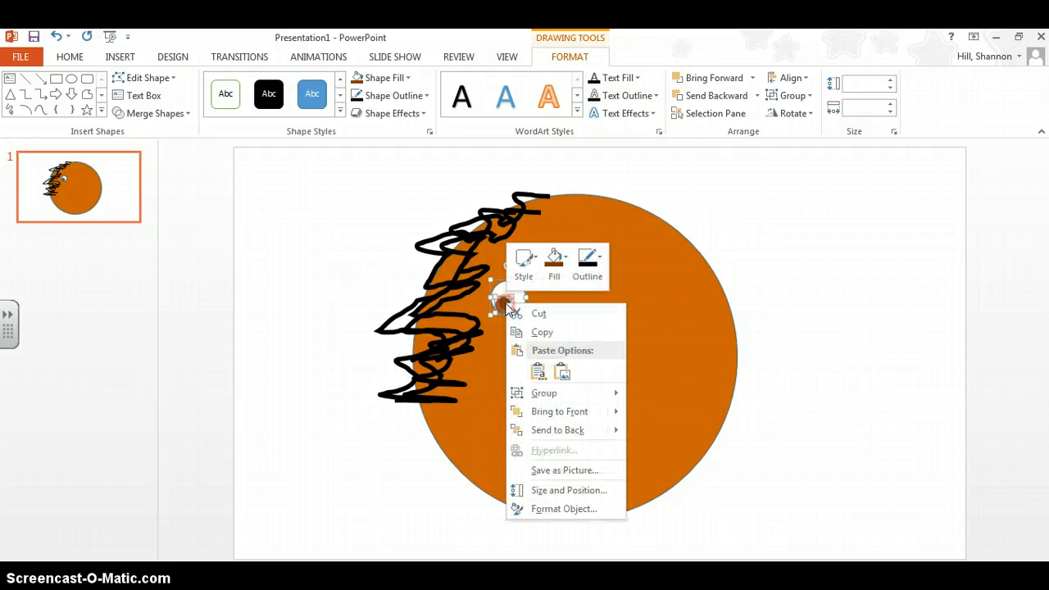
{"action": "mouse_move", "coordinate": [565, 397]}
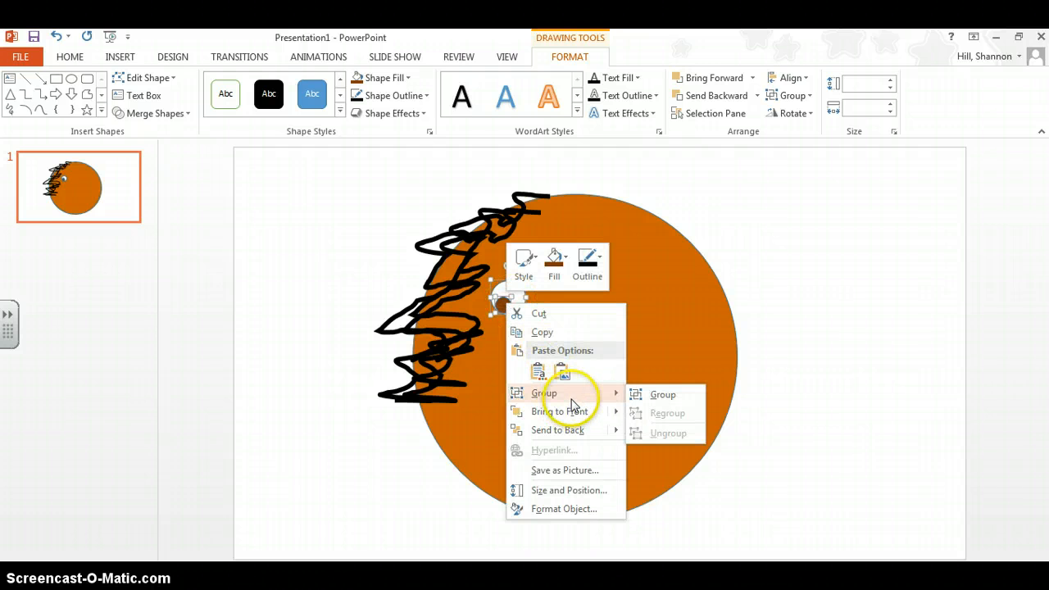
{"action": "left_click", "coordinate": [652, 391]}
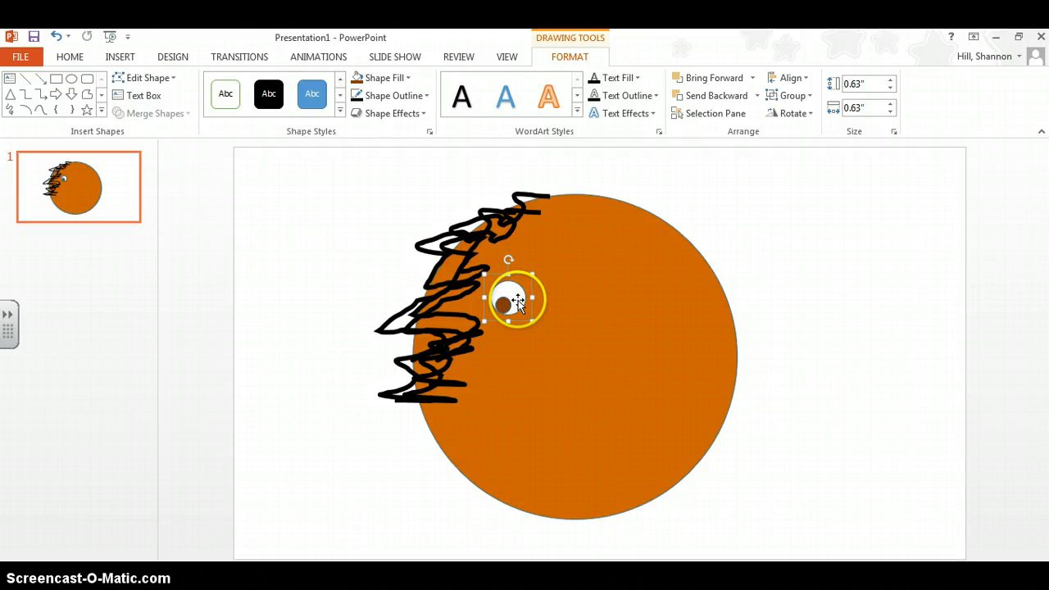
{"action": "mouse_move", "coordinate": [517, 303]}
{"action": "left_mouse_down"}
{"action": "mouse_move", "coordinate": [579, 295]}
{"action": "mouse_move", "coordinate": [508, 298]}
{"action": "mouse_move", "coordinate": [519, 302]}
{"action": "left_mouse_up"}
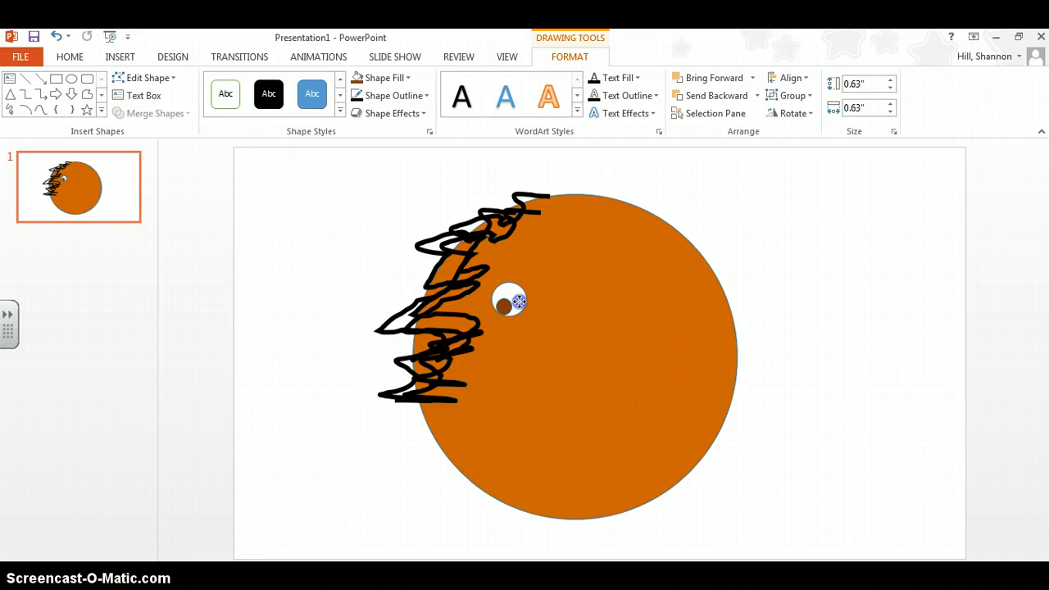
- Copy the grouped eye and paste a duplicate, placing it level with the original on the right side of the face
{"action": "right_click", "coordinate": [520, 303]}
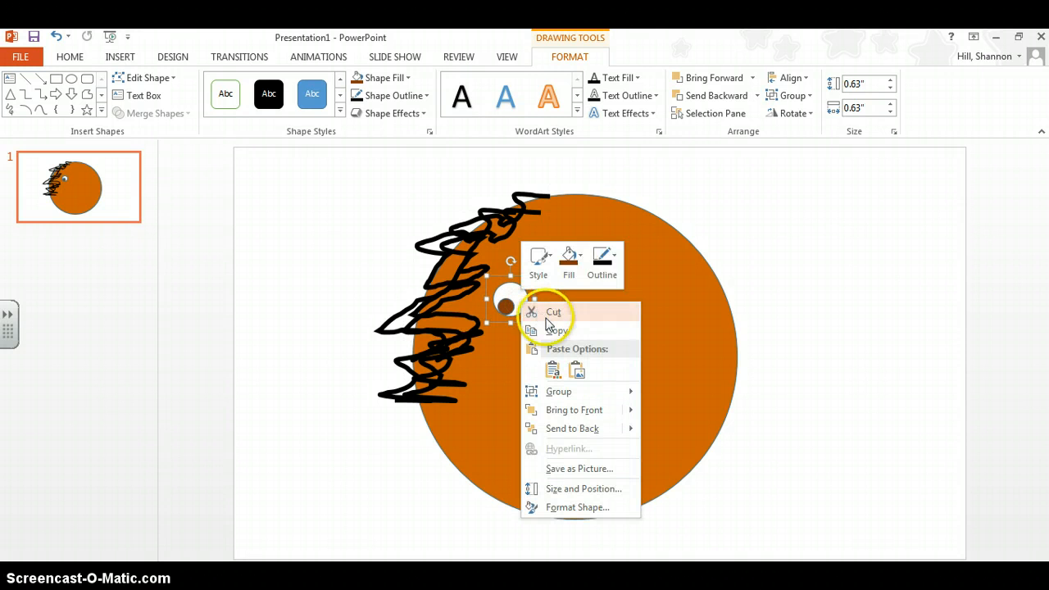
{"action": "left_click", "coordinate": [547, 327]}
{"action": "left_click", "coordinate": [380, 245]}
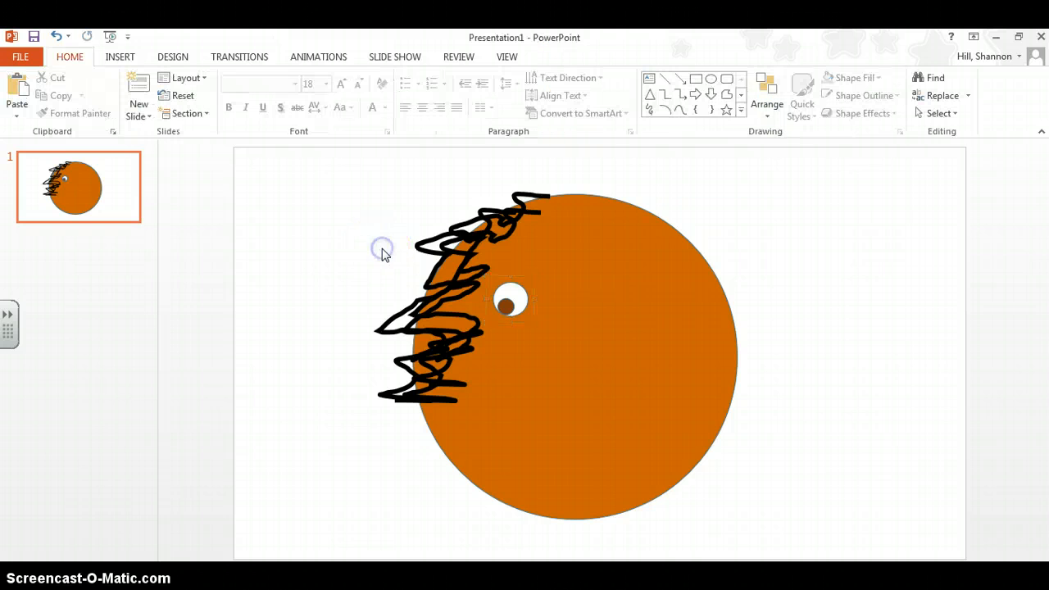
{"action": "right_click", "coordinate": [380, 246]}
{"action": "left_click", "coordinate": [415, 279]}
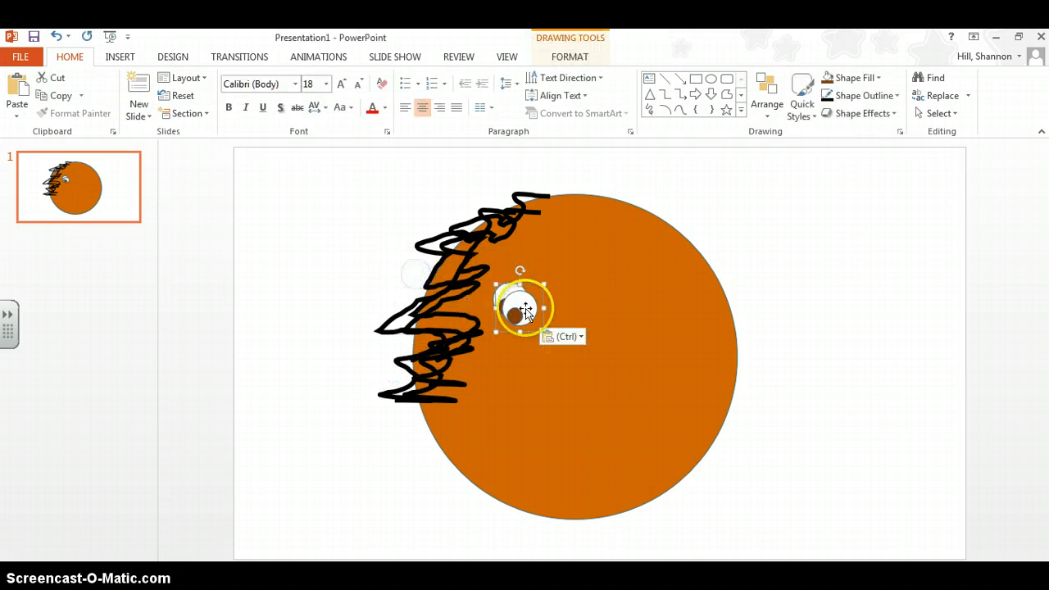
{"action": "left_click_drag", "start_coordinate": [520, 304], "coordinate": [636, 302]}
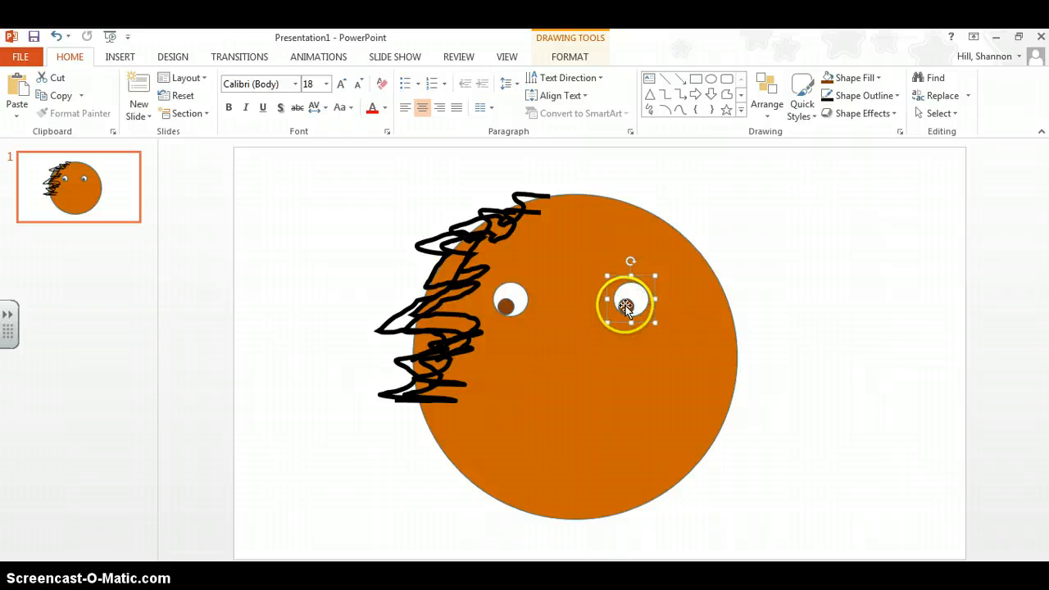
- Ungroup the right-hand eye and shift its brown pupil toward the lower right of the white circle, leaving nothing selected
{"action": "right_click", "coordinate": [625, 307]}
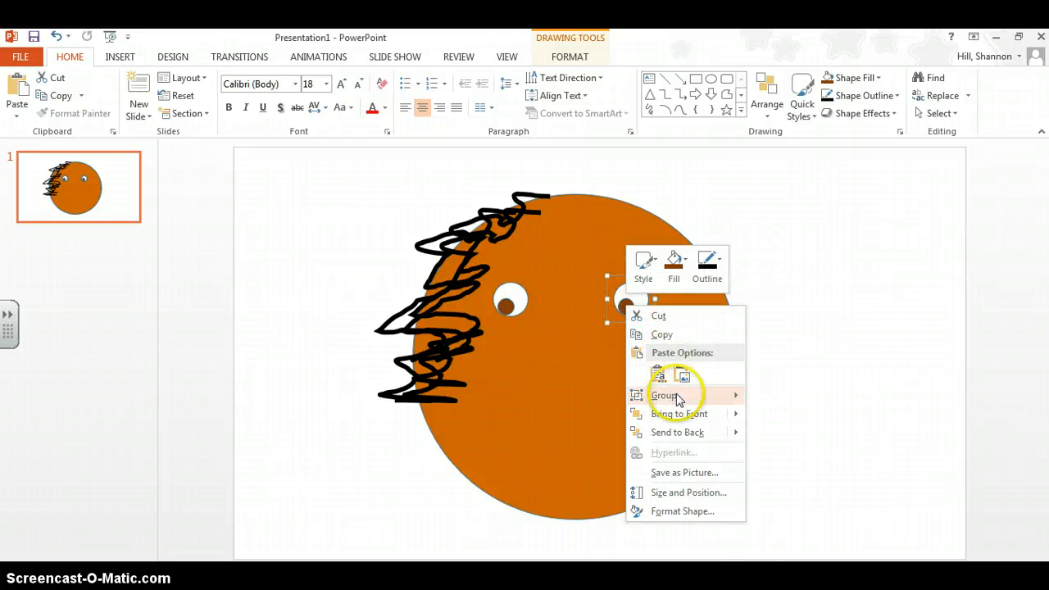
{"action": "mouse_move", "coordinate": [679, 401]}
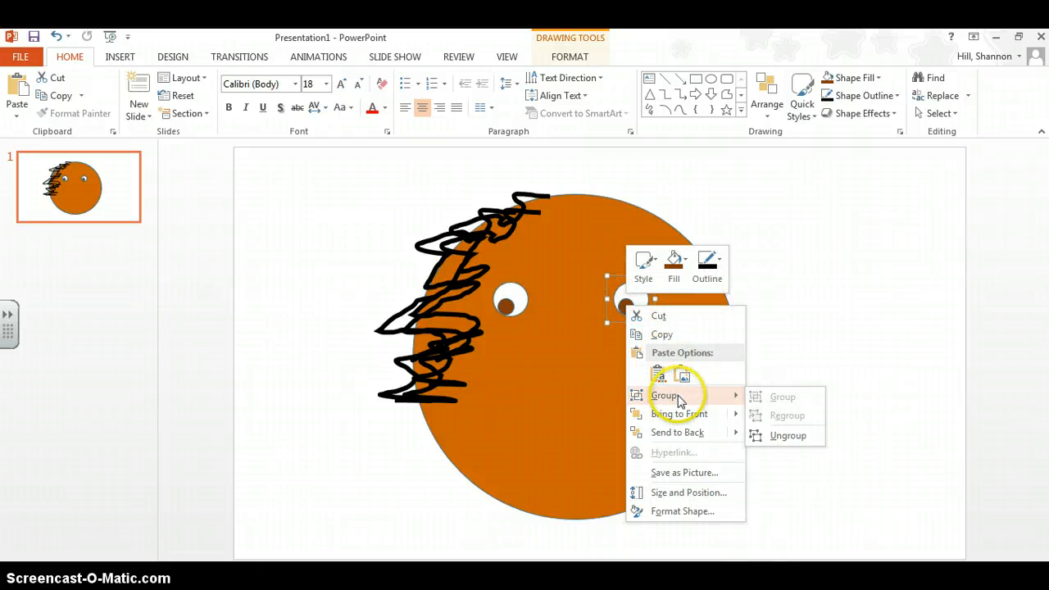
{"action": "left_click", "coordinate": [770, 430]}
{"action": "left_click", "coordinate": [776, 372]}
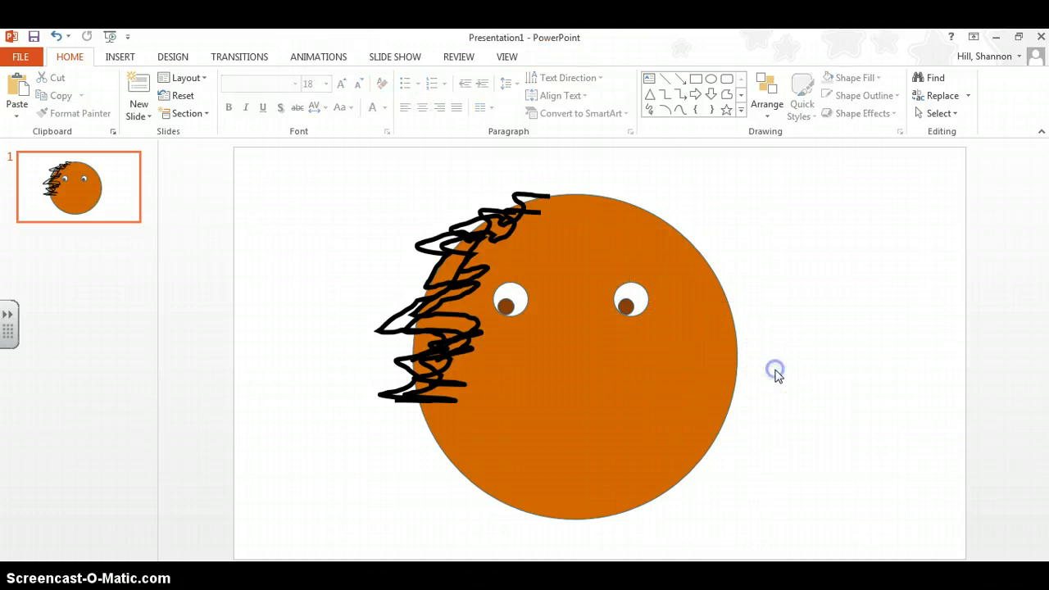
{"action": "left_click_drag", "start_coordinate": [625, 307], "coordinate": [635, 306]}
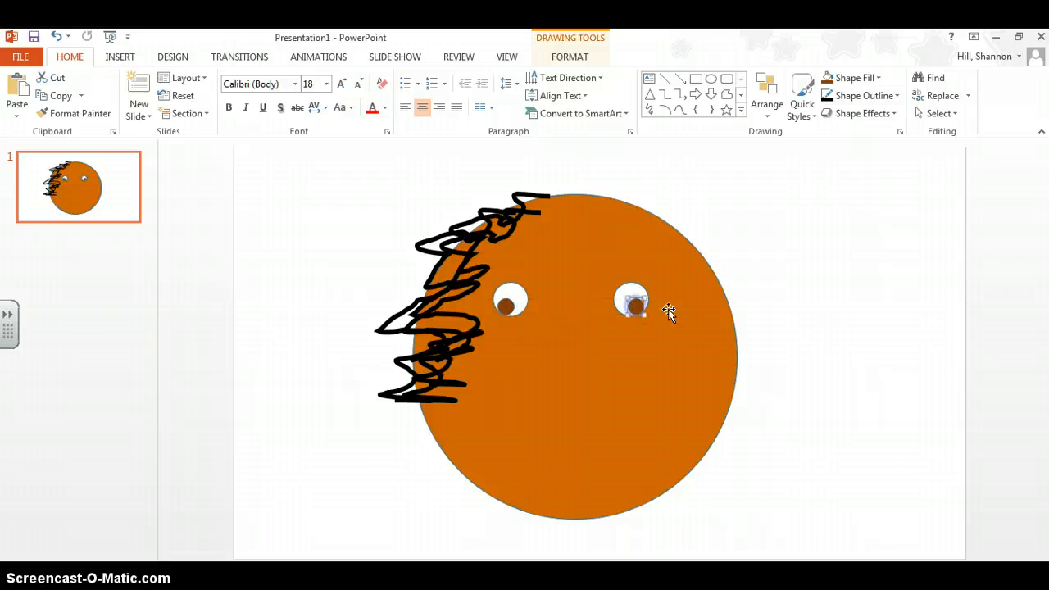
{"action": "left_click", "coordinate": [809, 300]}
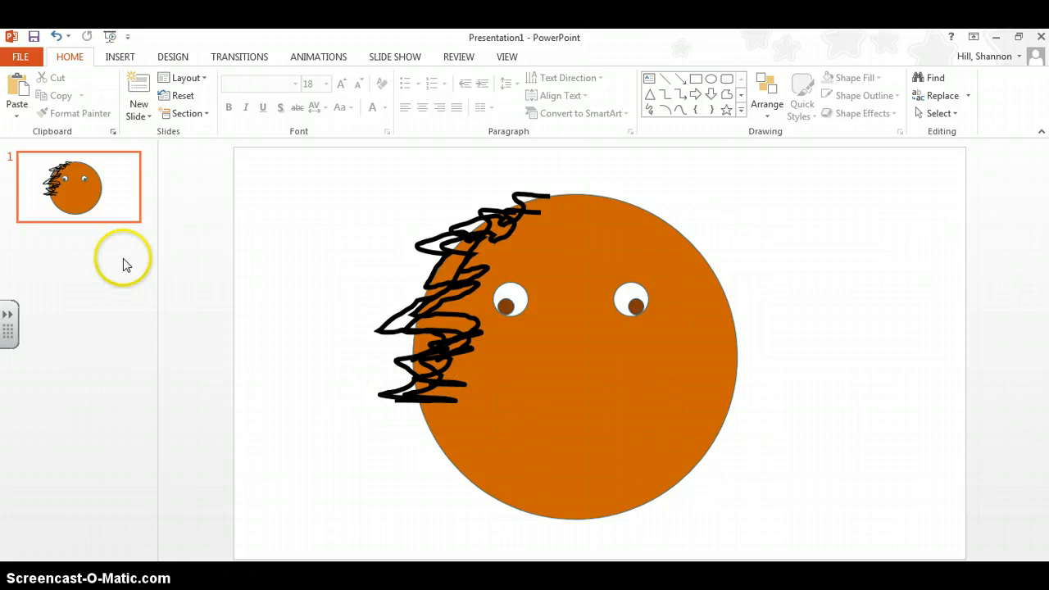
- Add a new slide with the Blank layout after slide 1
{"action": "left_click", "coordinate": [102, 241]}
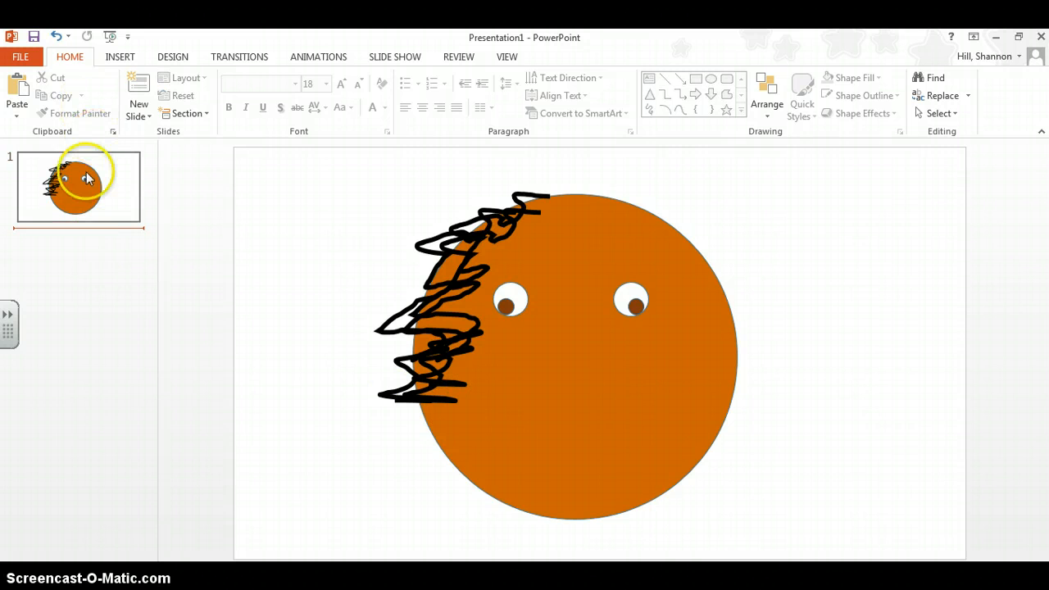
{"action": "left_click", "coordinate": [118, 58]}
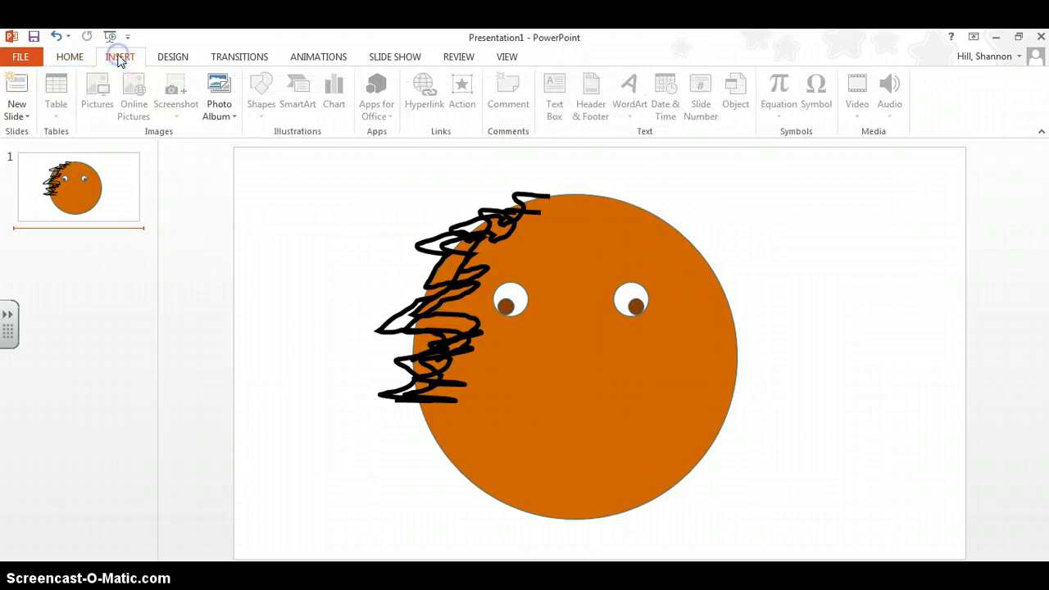
{"action": "left_click", "coordinate": [18, 110]}
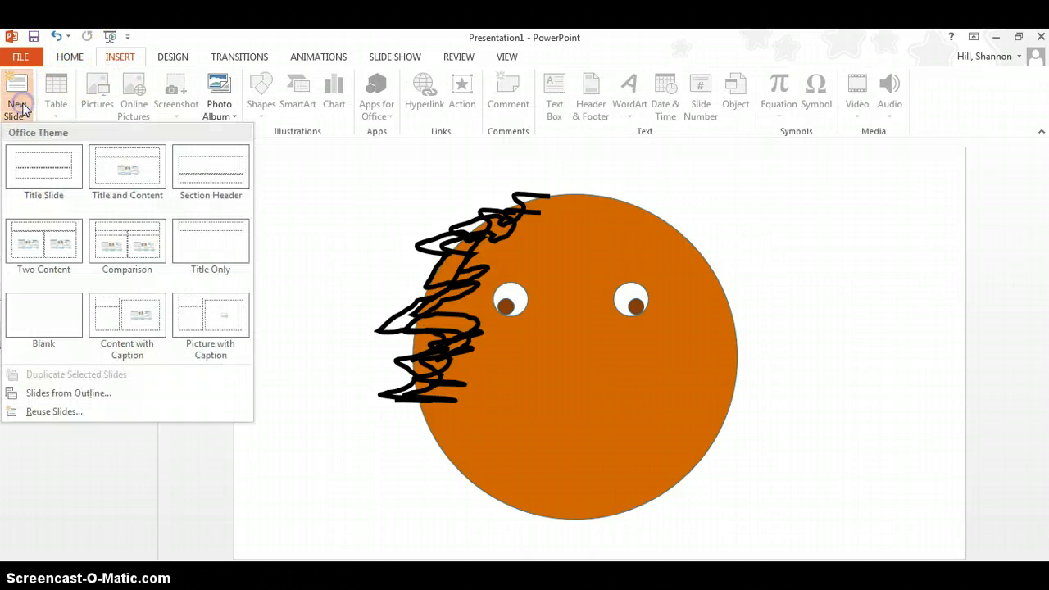
{"action": "left_click", "coordinate": [46, 322]}
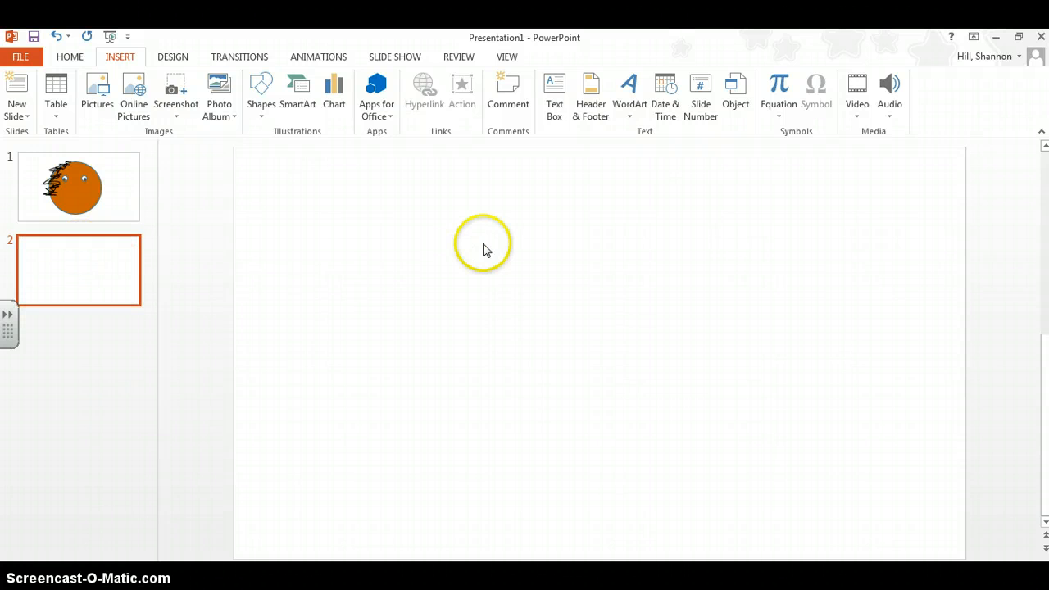
- Draw a large oval on the blank slide, center it roughly, and resize it to about 5.32 inches high and 5.28 inches wide
{"action": "left_click", "coordinate": [264, 92]}
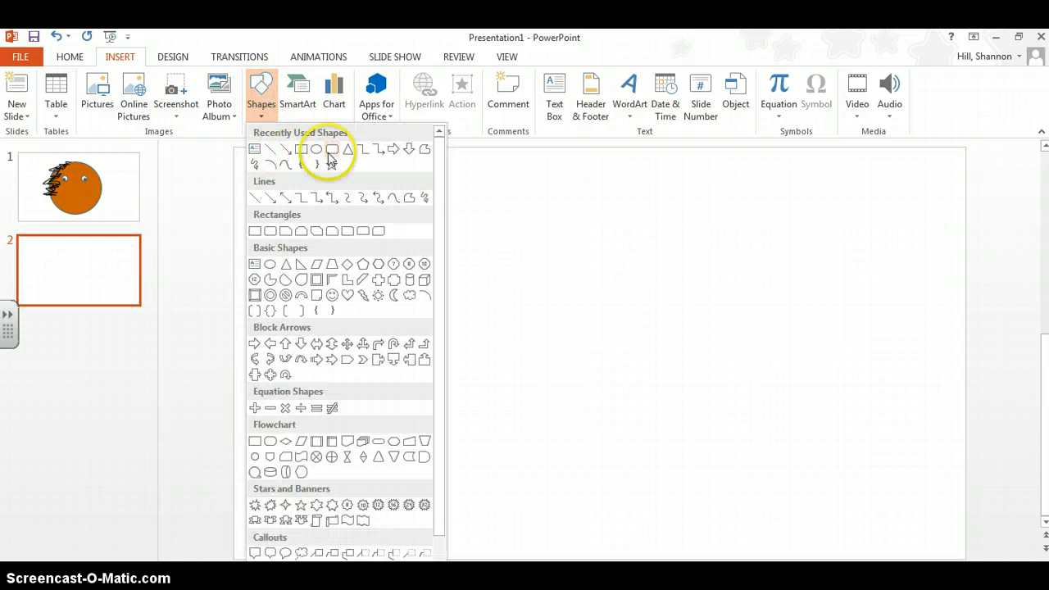
{"action": "left_click", "coordinate": [318, 151]}
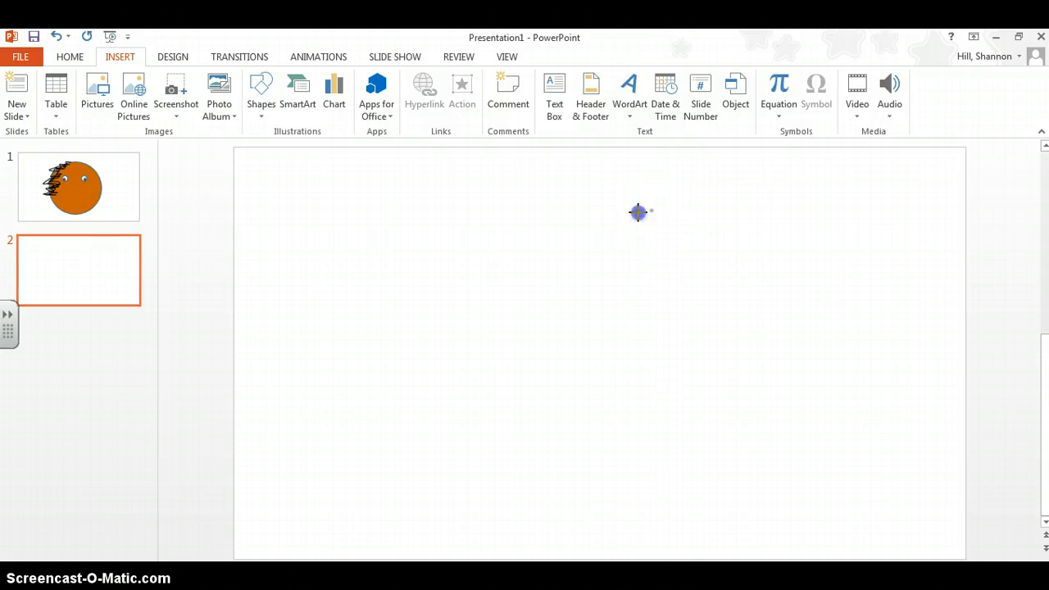
{"action": "mouse_move", "coordinate": [654, 212]}
{"action": "left_mouse_down"}
{"action": "mouse_move", "coordinate": [514, 260]}
{"action": "mouse_move", "coordinate": [488, 415]}
{"action": "mouse_move", "coordinate": [434, 464]}
{"action": "mouse_move", "coordinate": [355, 477]}
{"action": "left_mouse_up"}
{"action": "left_click_drag", "start_coordinate": [524, 311], "coordinate": [629, 305]}
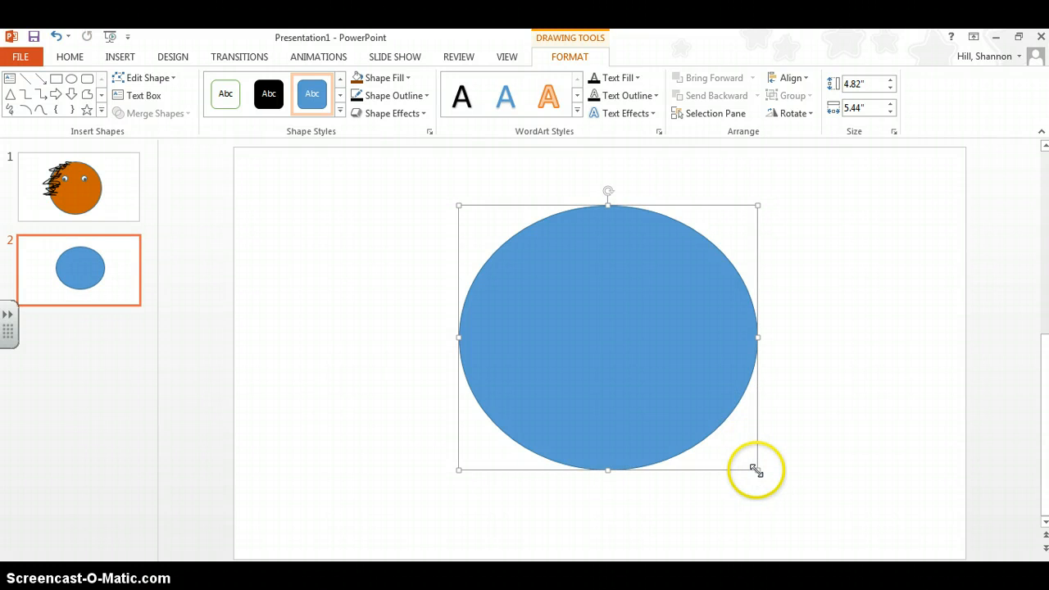
{"action": "left_click_drag", "start_coordinate": [756, 469], "coordinate": [749, 498]}
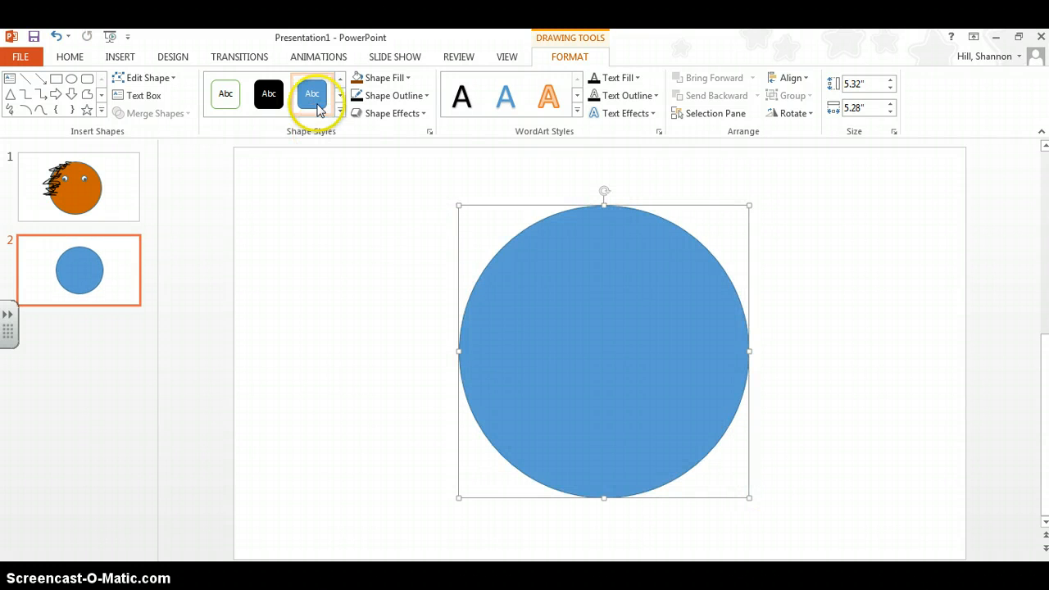
- Fill the large circle with the recently used orange and enlarge it to about 5.7 inches high and 6 inches wide
{"action": "left_click", "coordinate": [379, 79]}
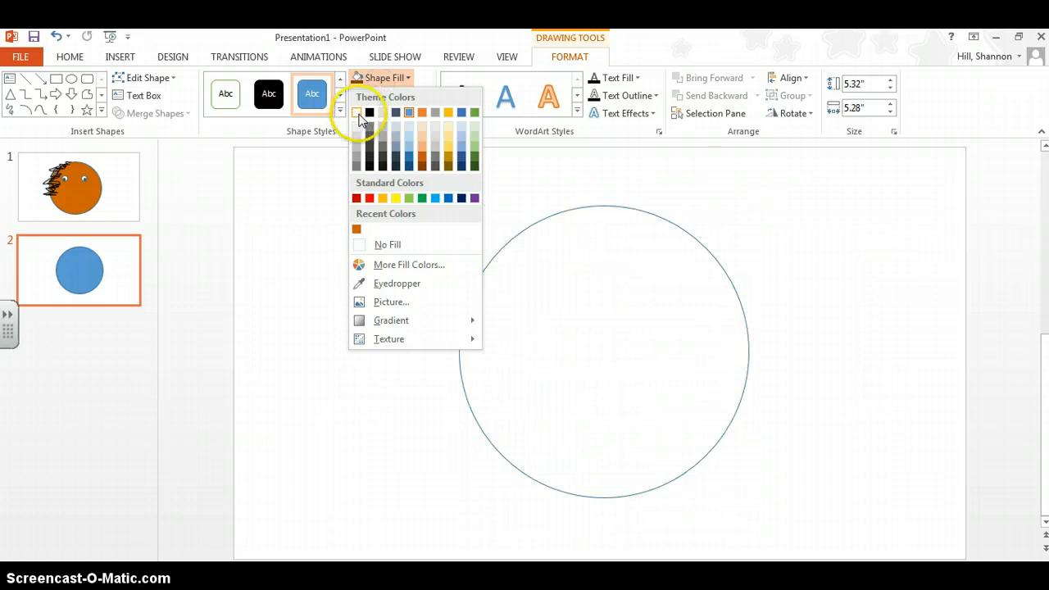
{"action": "left_click", "coordinate": [357, 112]}
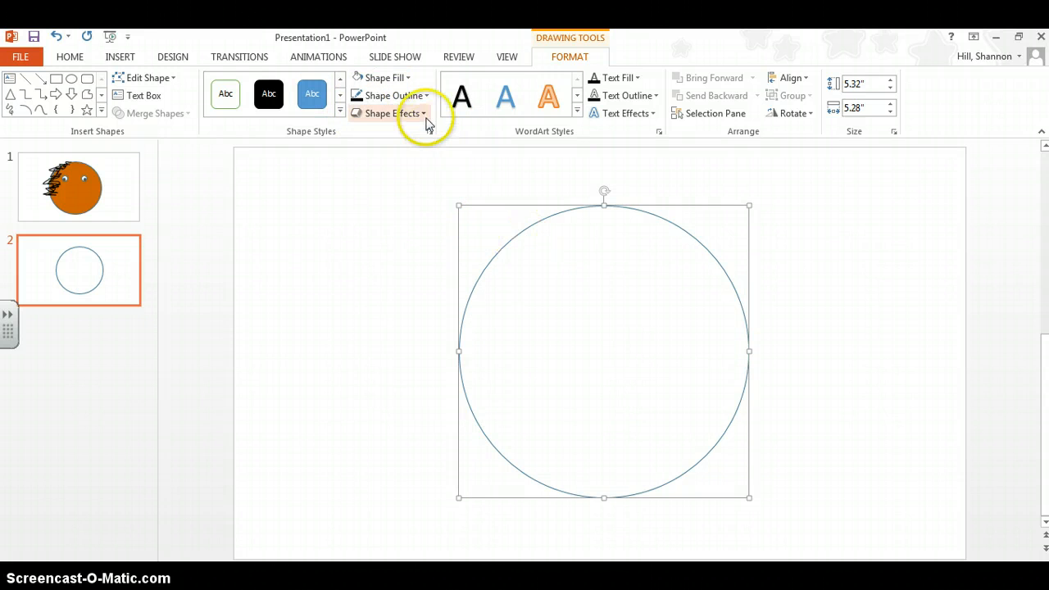
{"action": "left_click", "coordinate": [384, 78]}
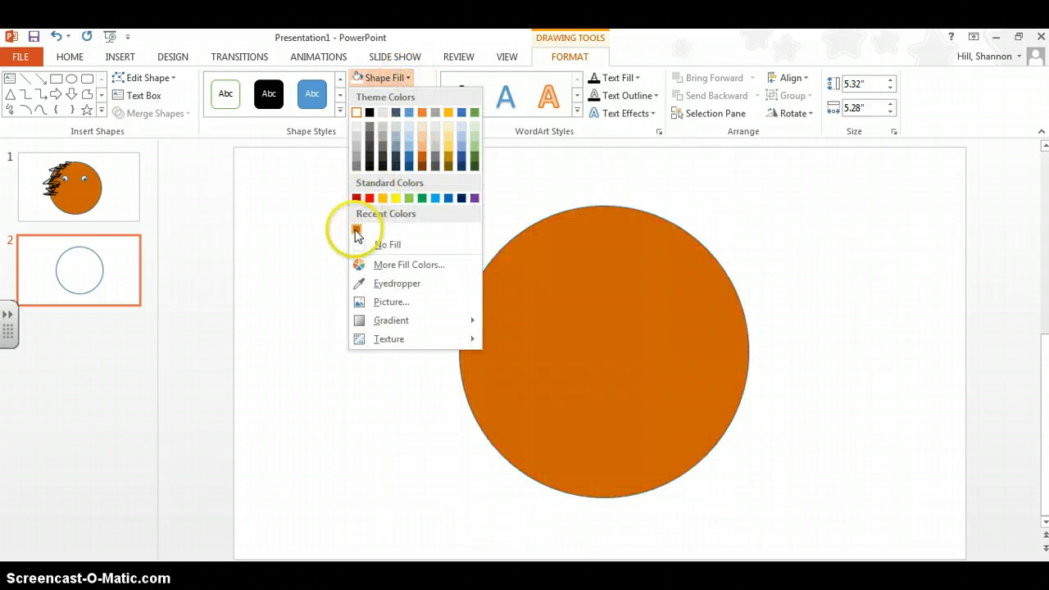
{"action": "left_click", "coordinate": [357, 229]}
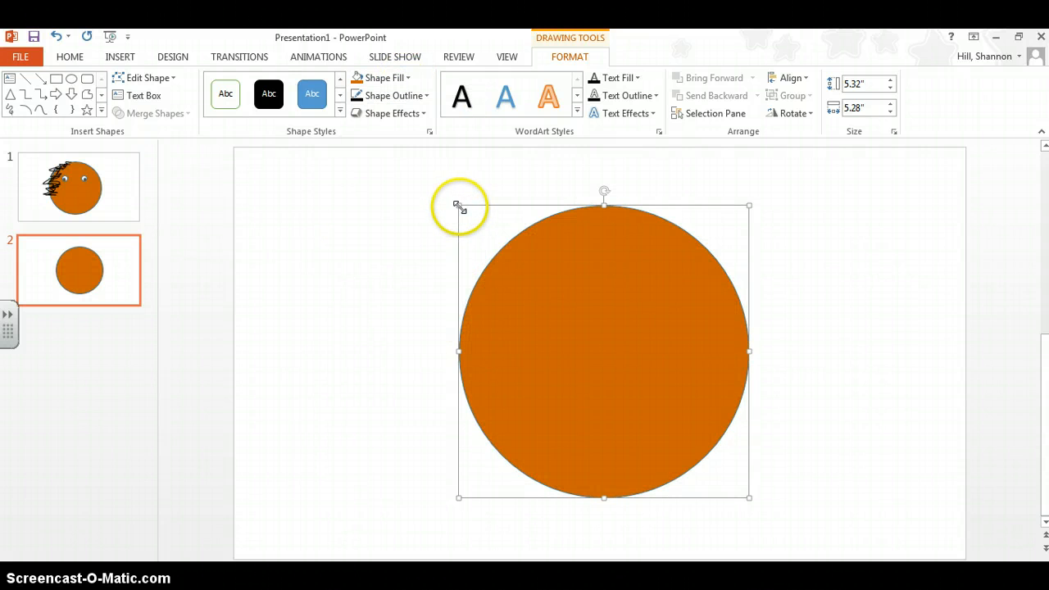
{"action": "left_click_drag", "start_coordinate": [459, 206], "coordinate": [419, 184]}
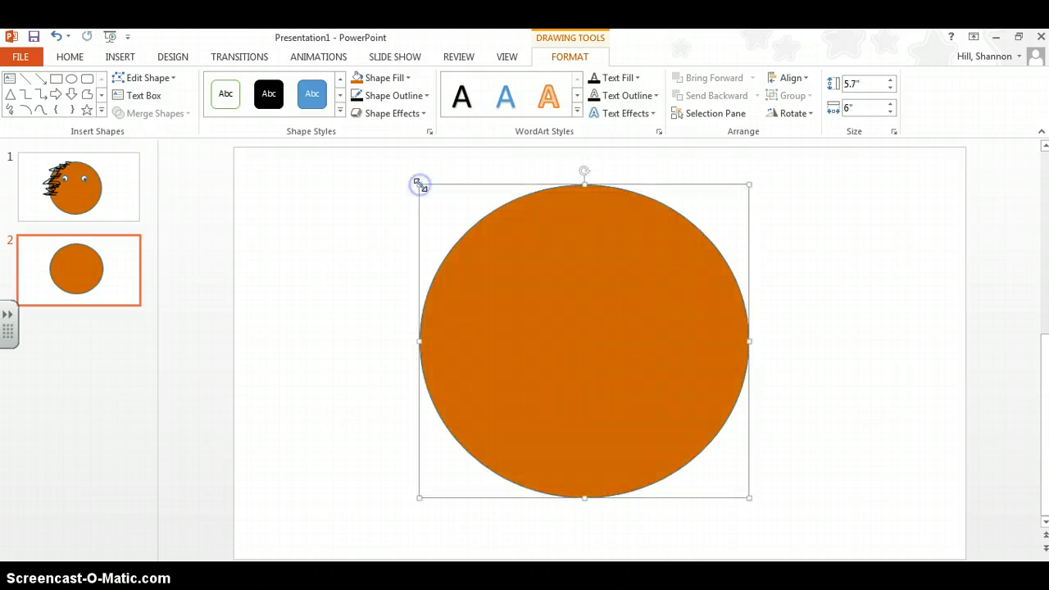
{"action": "left_click", "coordinate": [816, 314]}
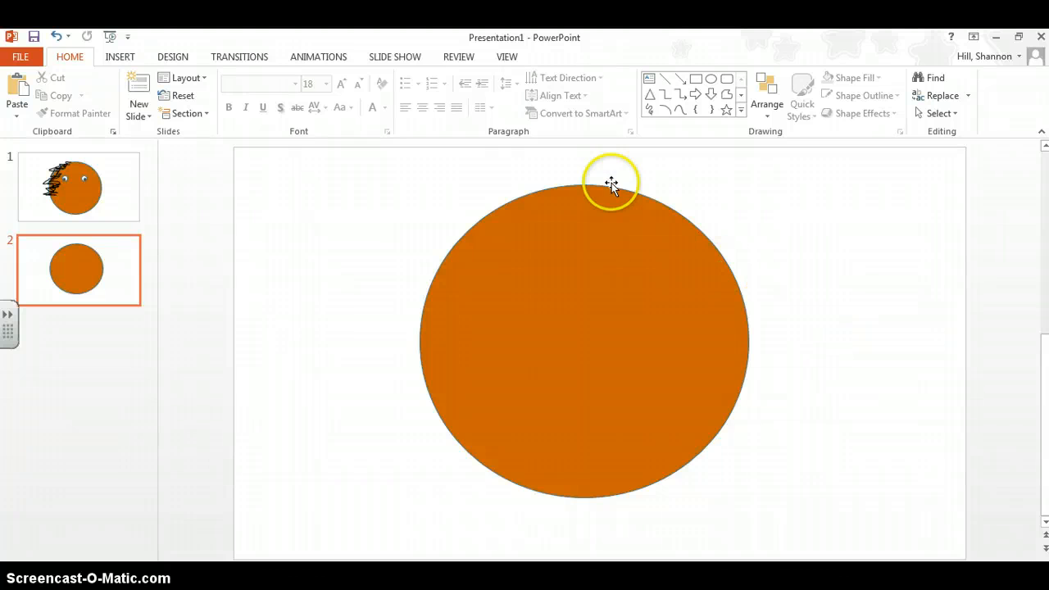
{"action": "left_click", "coordinate": [131, 63]}
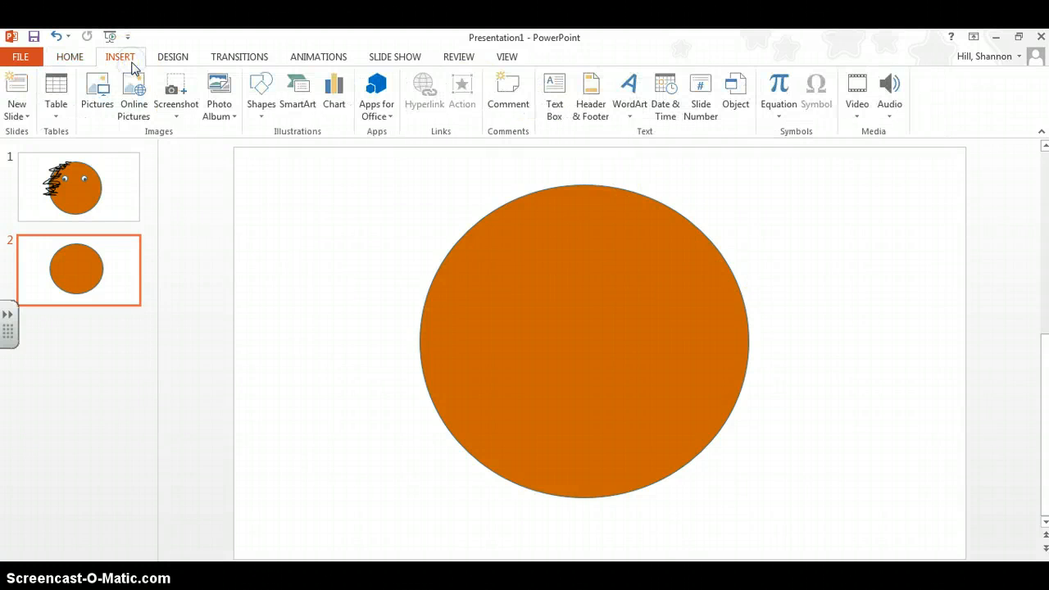
{"action": "left_click", "coordinate": [92, 107]}
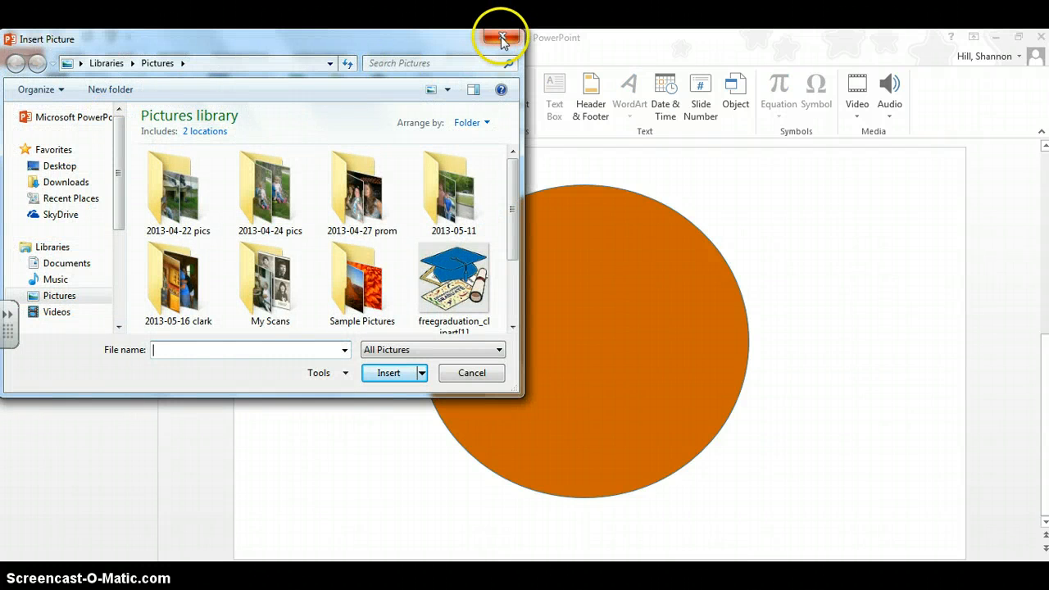
{"action": "left_click", "coordinate": [502, 38]}
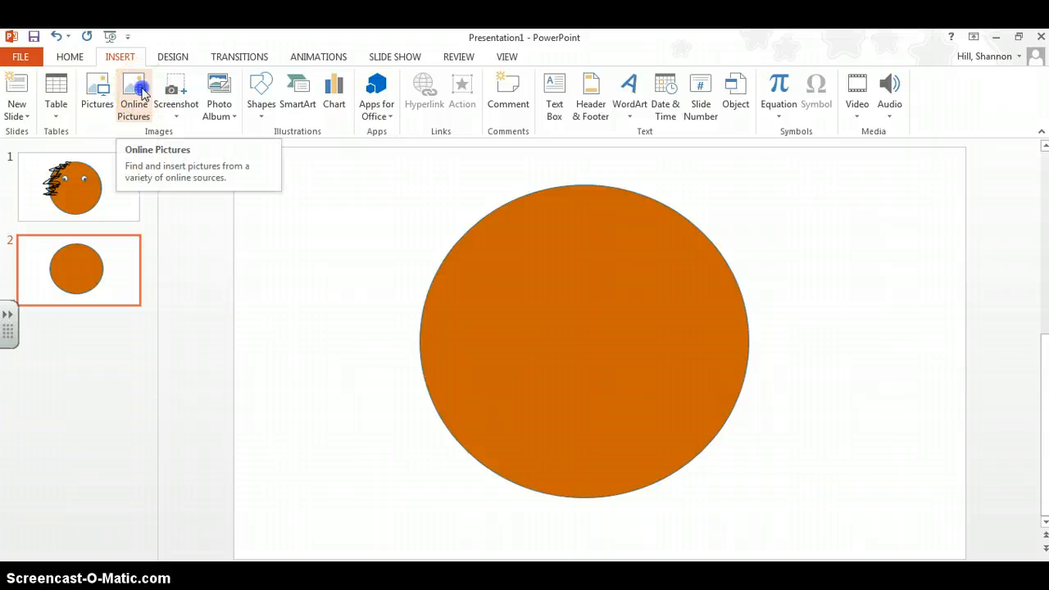
{"action": "left_click", "coordinate": [138, 90]}
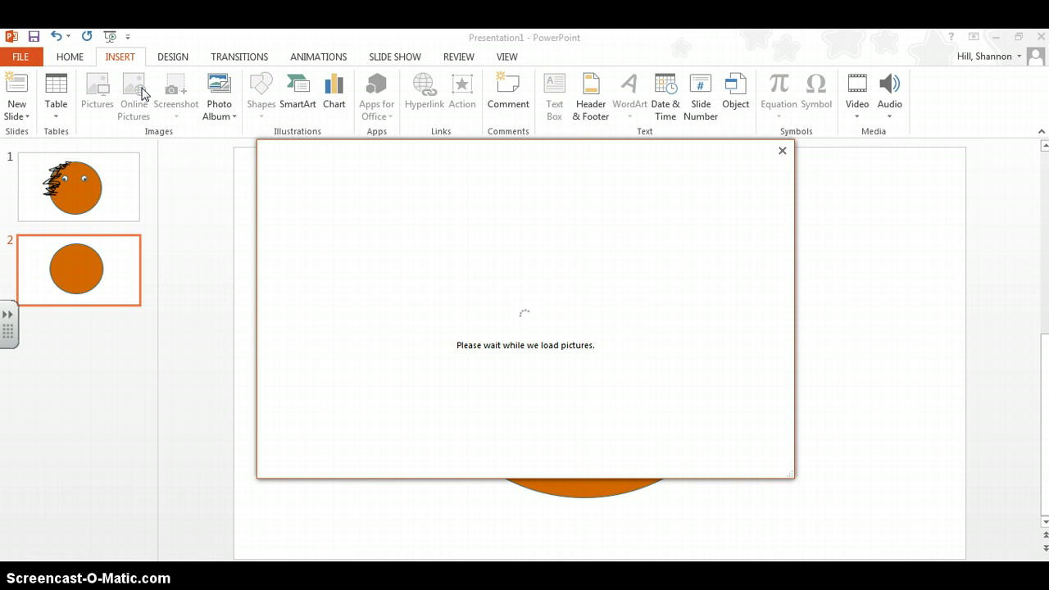
{"action": "left_click", "coordinate": [780, 154]}
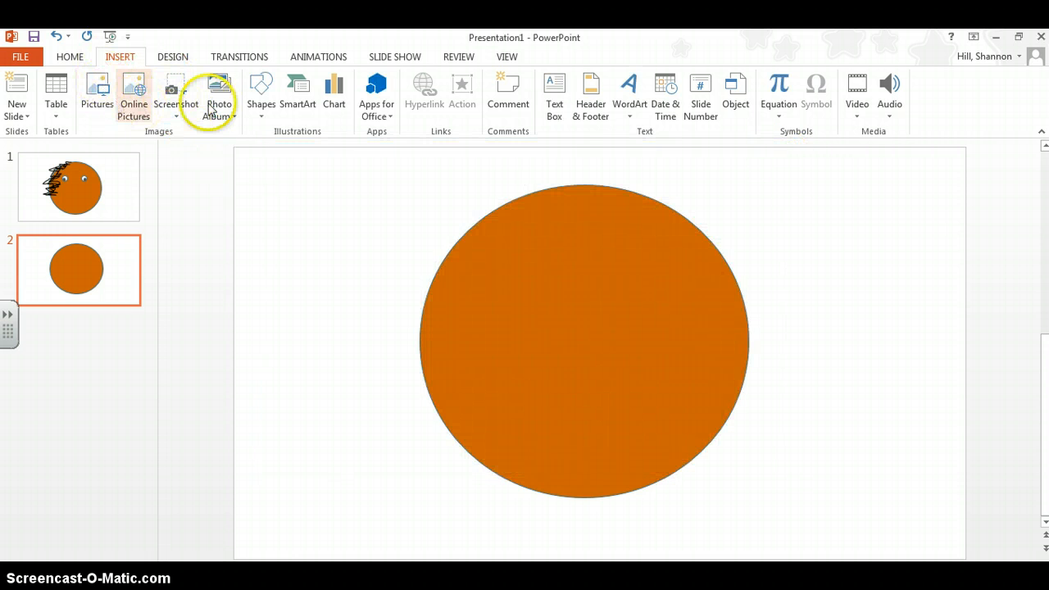
- Draw a heart about 0.73 by 0.78 inches on the left side of the orange circle and fill it red
{"action": "left_click", "coordinate": [263, 107]}
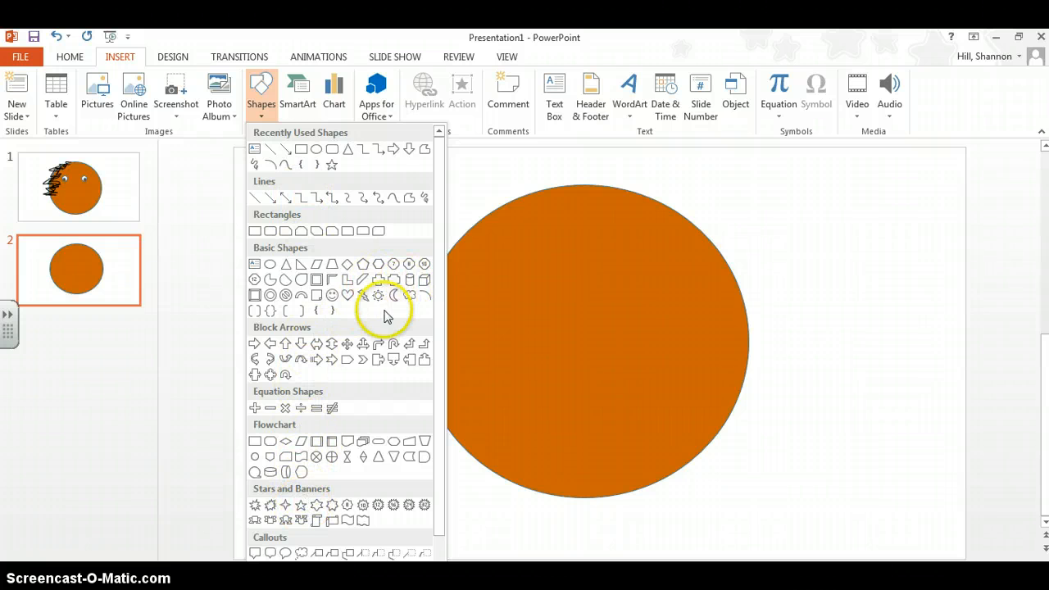
{"action": "left_click", "coordinate": [347, 295]}
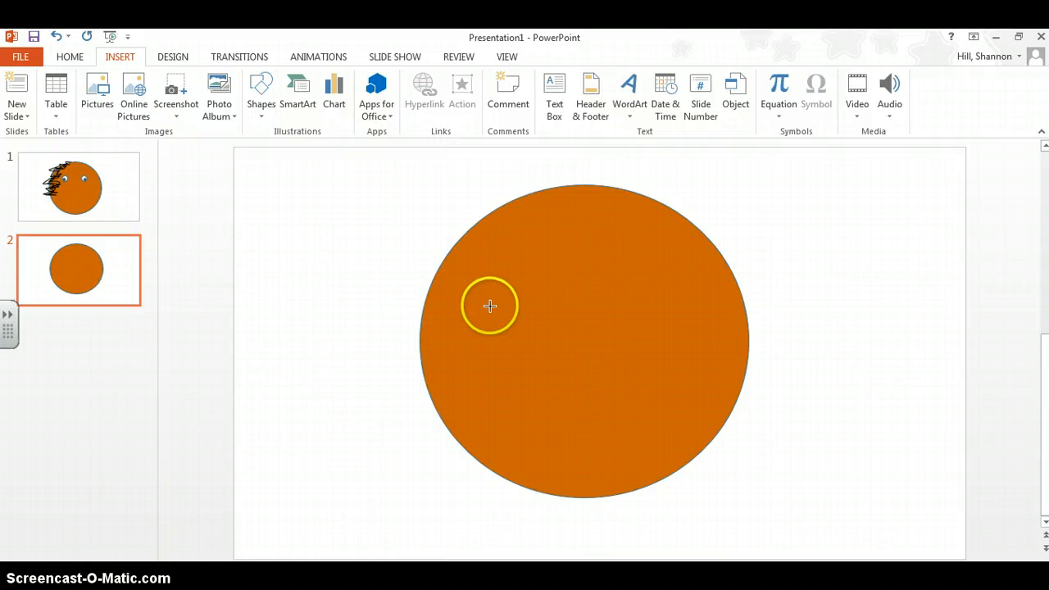
{"action": "left_click_drag", "start_coordinate": [488, 306], "coordinate": [448, 345]}
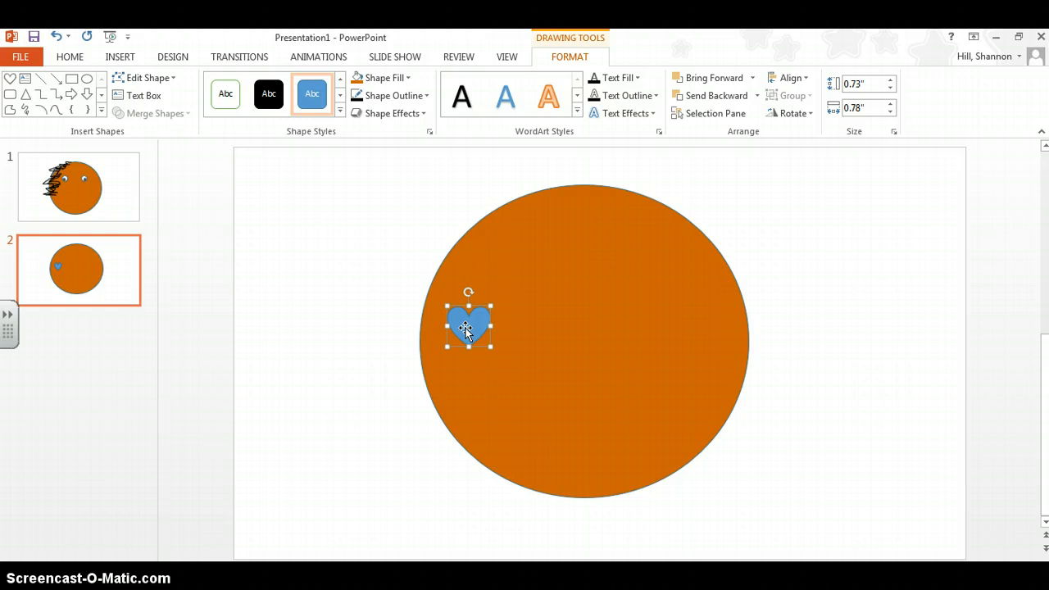
{"action": "left_click", "coordinate": [401, 79]}
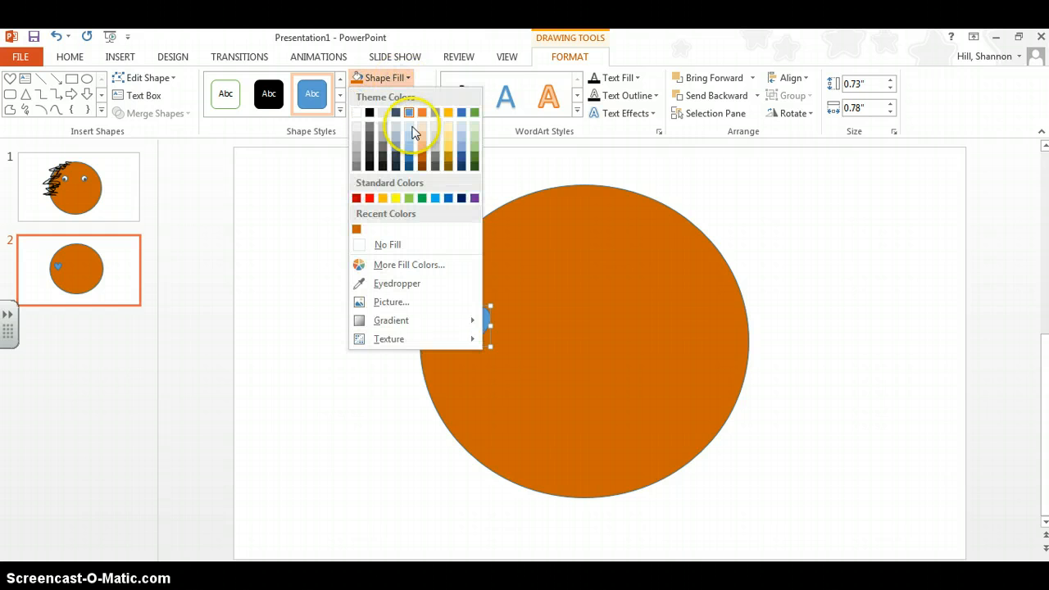
{"action": "left_click", "coordinate": [370, 197]}
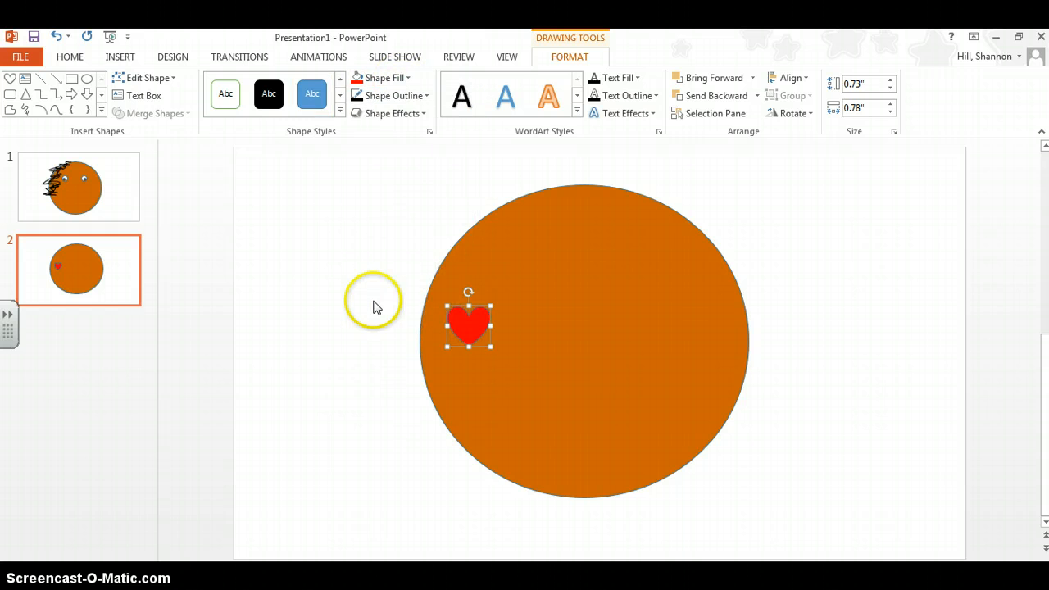
- Reselect the red heart on the orange face and try to rotate it
{"action": "left_click", "coordinate": [373, 306]}
{"action": "left_click", "coordinate": [464, 336]}
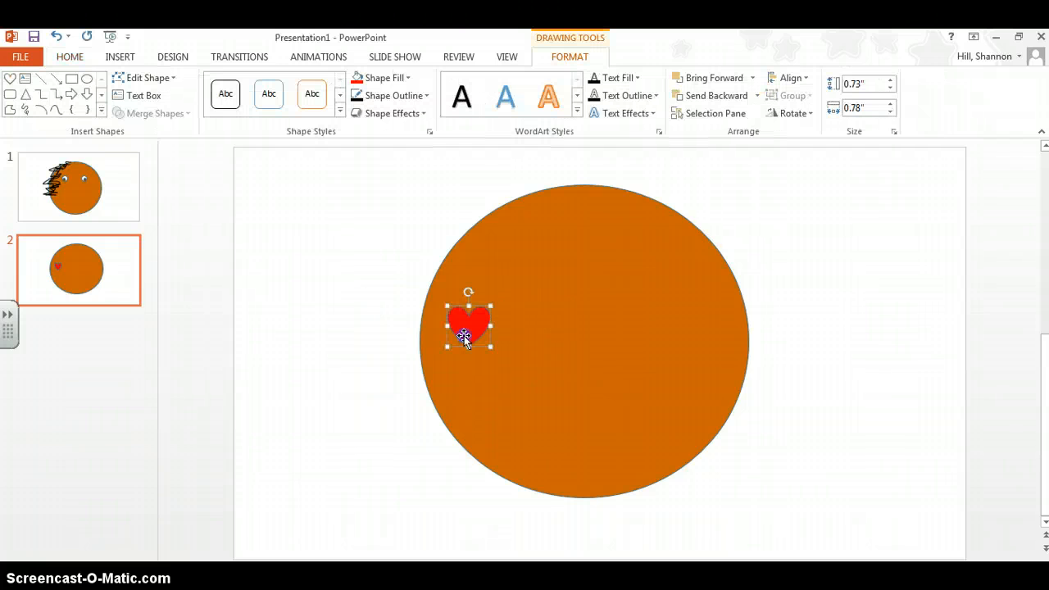
{"action": "left_click", "coordinate": [470, 297]}
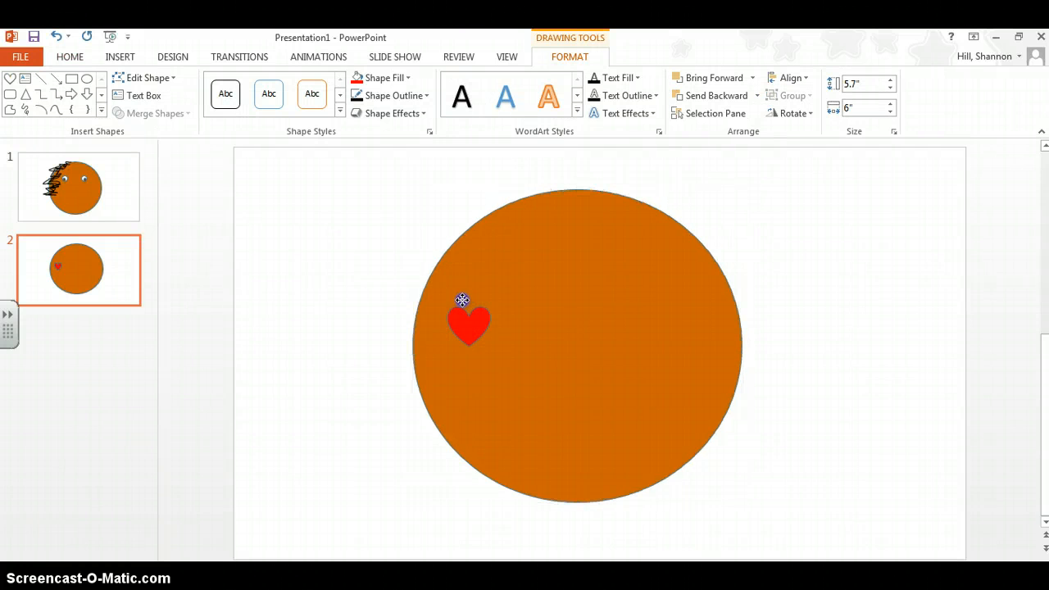